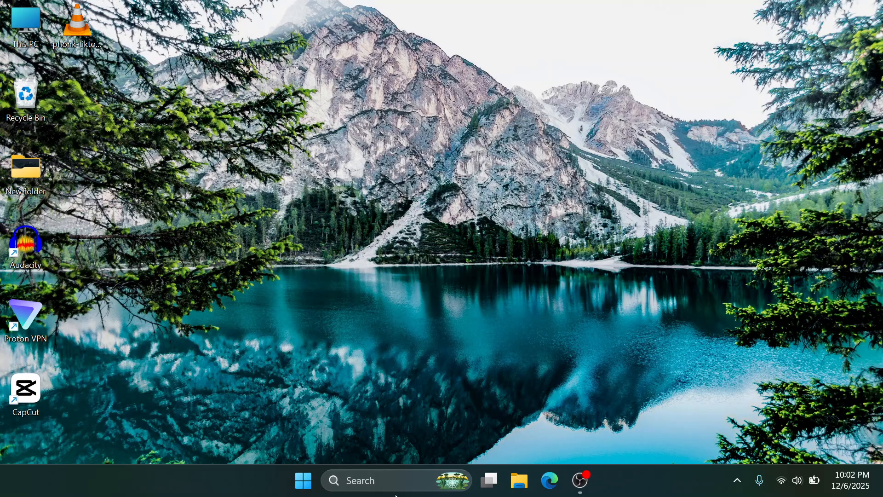
- Launch Google Chrome and switch to the browser profile with the purple M avatar
{"action": "left_click", "coordinate": [395, 488]}
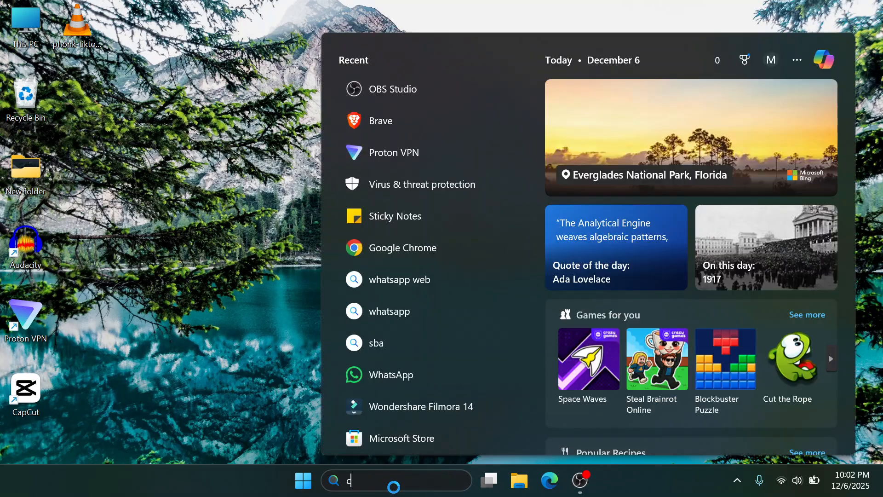
{"action": "type", "text": "ch"}
{"action": "key", "text": "Return"}
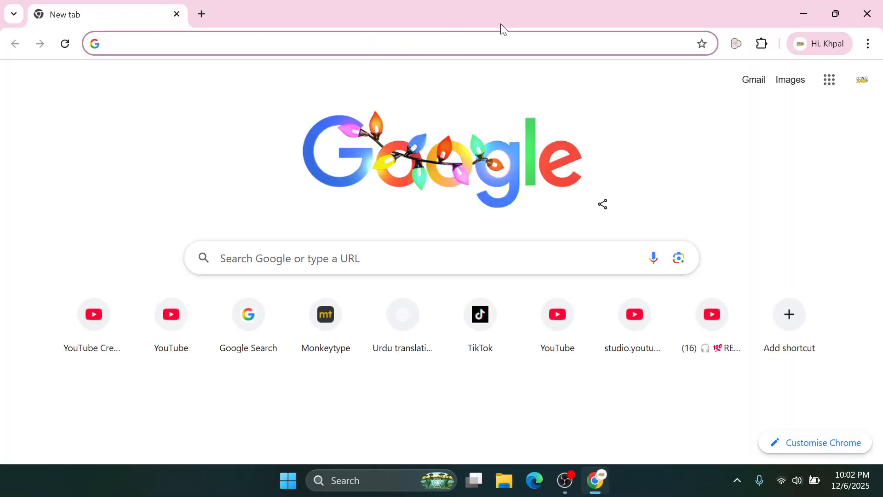
{"action": "left_click", "coordinate": [868, 43]}
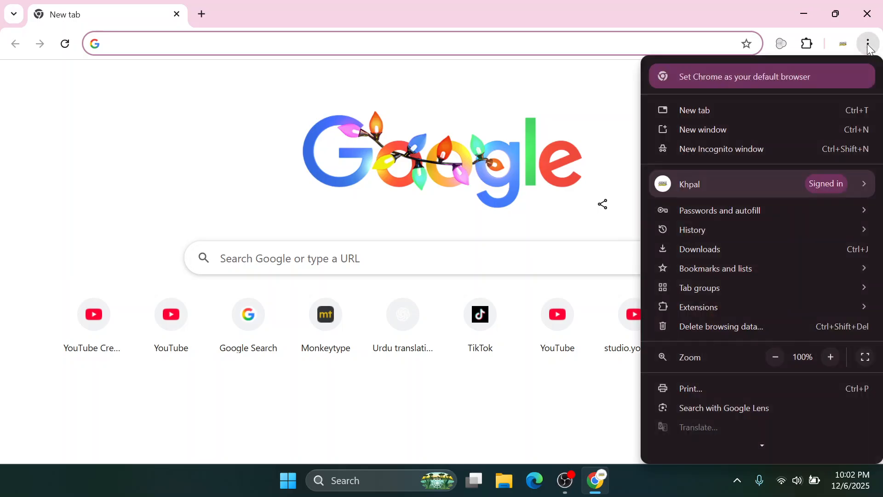
{"action": "mouse_move", "coordinate": [721, 179]}
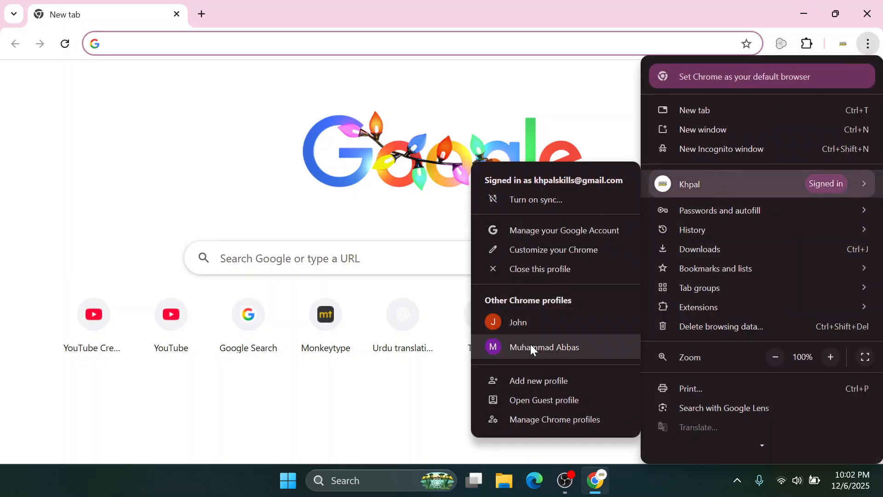
{"action": "left_click", "coordinate": [530, 344]}
- Load the vizzy.io website and dismiss the browser's offer to restore pages
{"action": "left_click", "coordinate": [381, 45]}
{"action": "type", "text": "vizzy.io"}
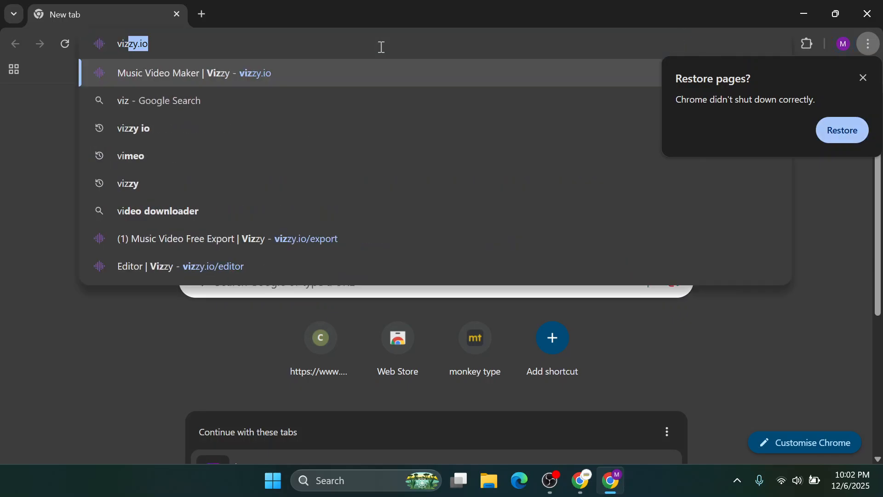
{"action": "key", "text": "Return"}
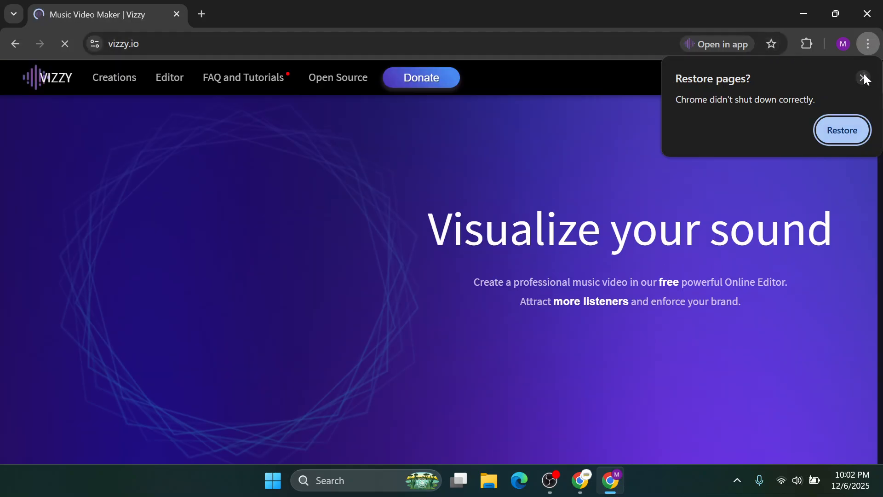
{"action": "left_click", "coordinate": [862, 75]}
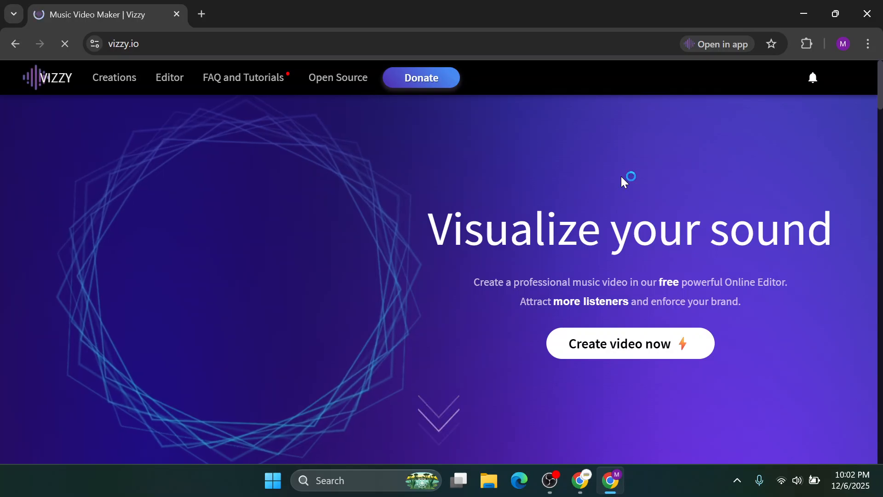
- Look over the Vizzy home page and open the full gallery of community projects
{"action": "scroll", "coordinate": [623, 180], "scroll_direction": "down", "scroll_amount": 2}
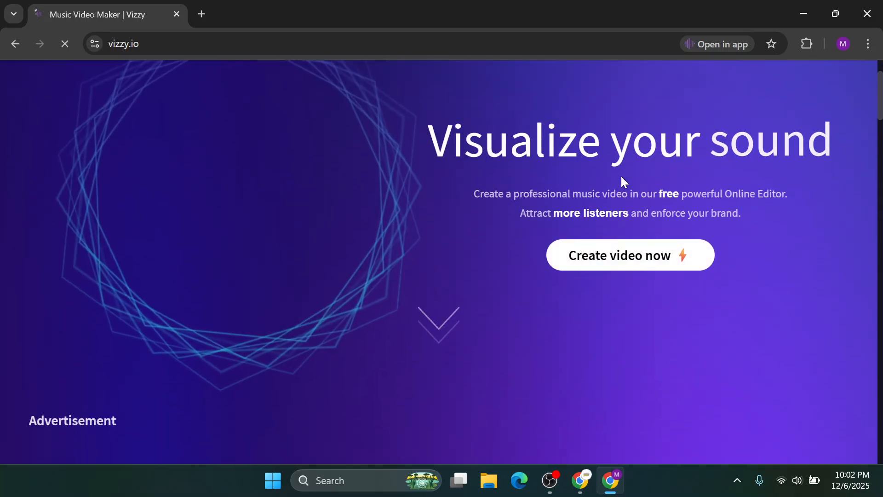
{"action": "scroll", "coordinate": [621, 182], "scroll_direction": "up", "scroll_amount": 2}
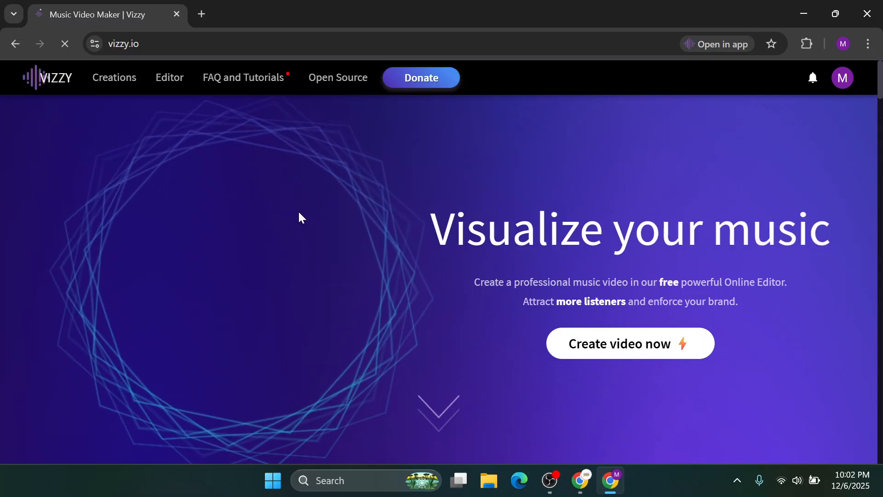
{"action": "scroll", "coordinate": [299, 216], "scroll_direction": "down", "scroll_amount": 10}
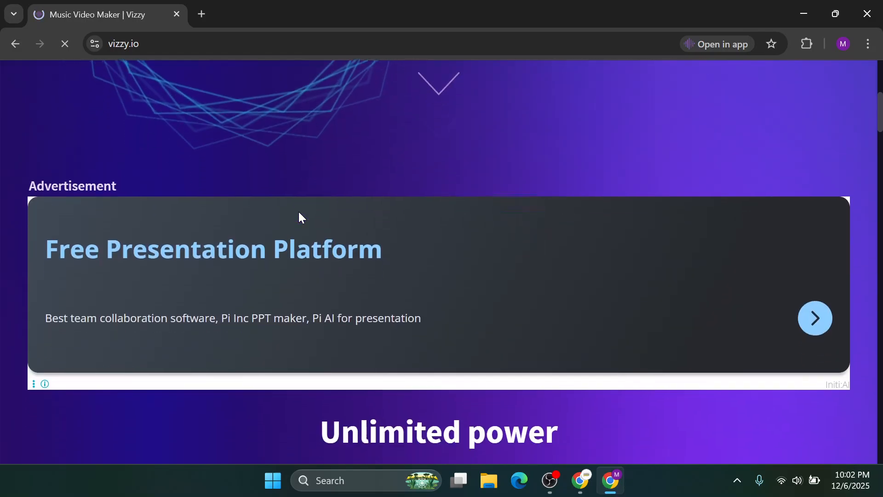
{"action": "scroll", "coordinate": [299, 216], "scroll_direction": "down", "scroll_amount": 5}
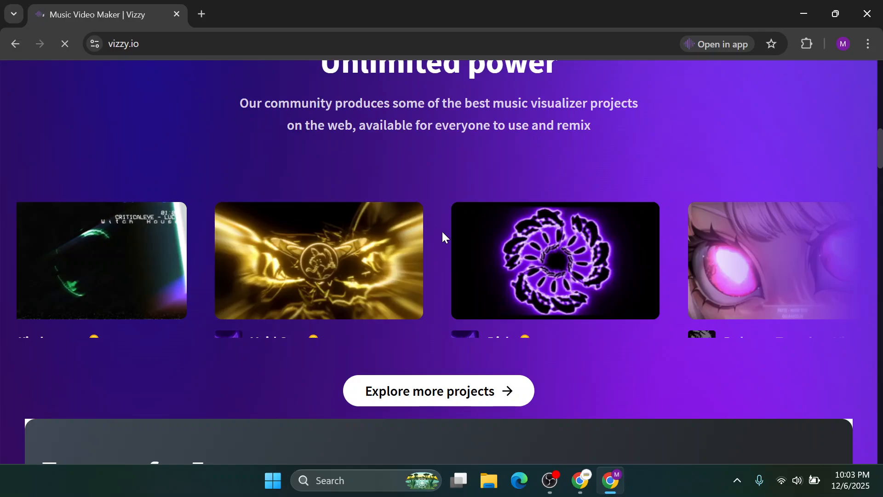
{"action": "left_click", "coordinate": [468, 389]}
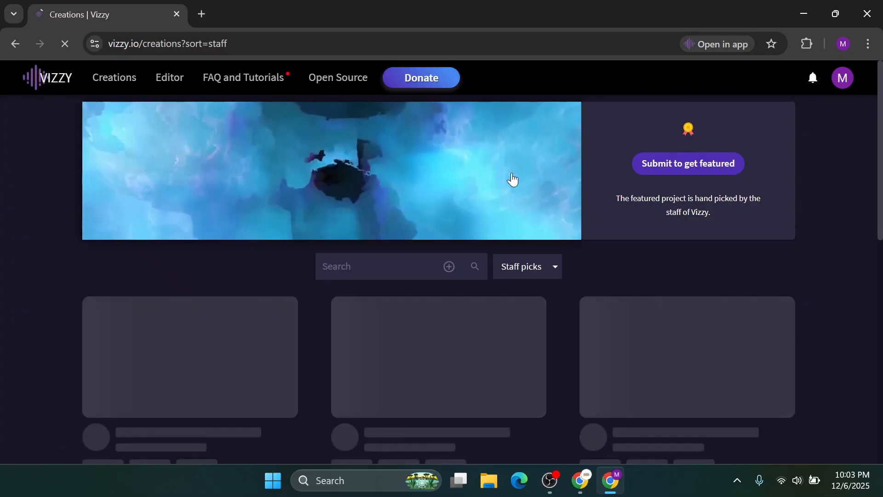
- Browse the staff-picked music visualizer projects in the creations gallery
{"action": "scroll", "coordinate": [513, 179], "scroll_direction": "down", "scroll_amount": 3}
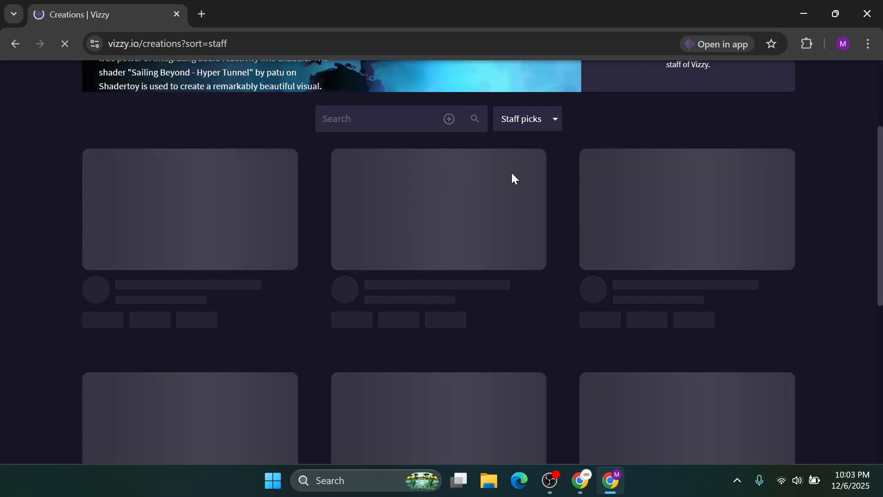
{"action": "left_click", "coordinate": [553, 120]}
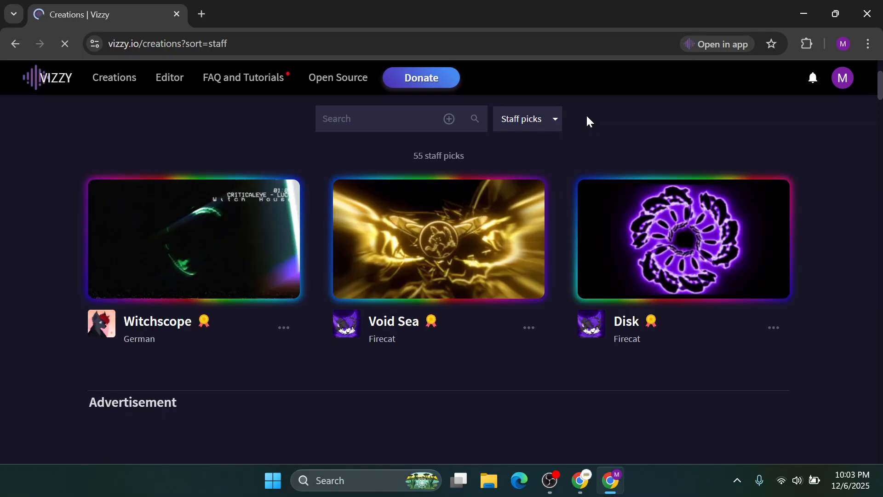
{"action": "mouse_move", "coordinate": [523, 273]}
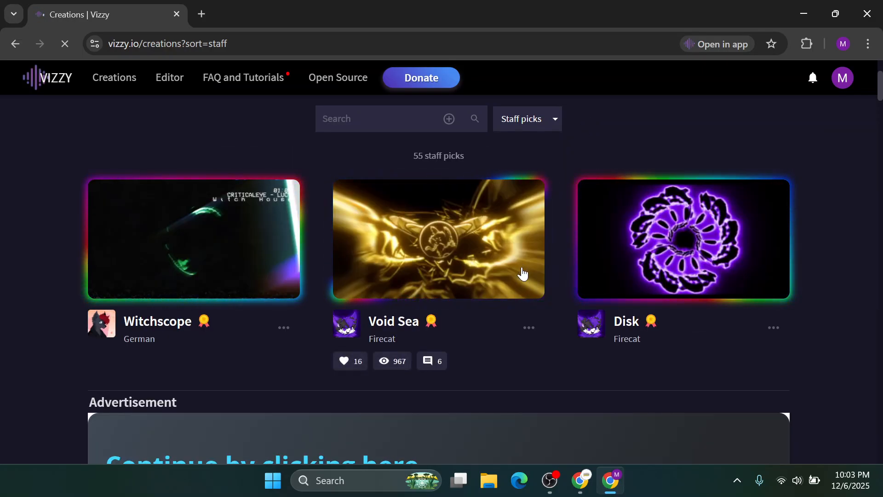
{"action": "mouse_move", "coordinate": [222, 323]}
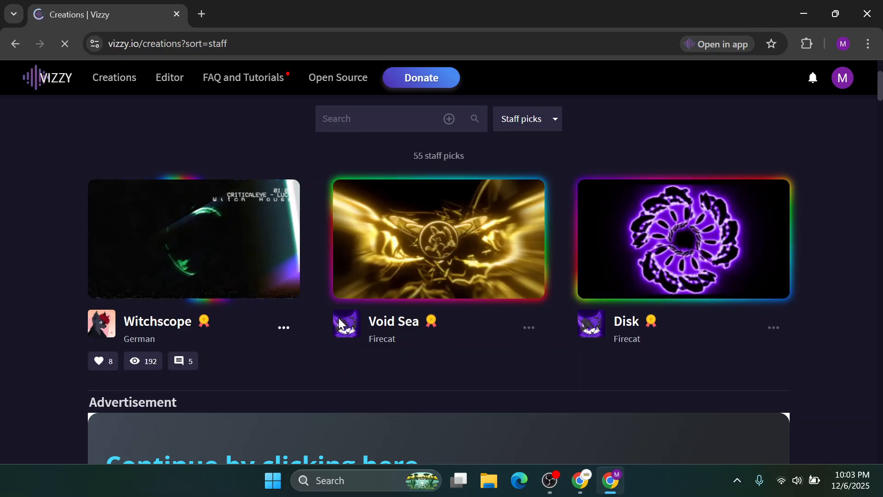
{"action": "mouse_move", "coordinate": [598, 340]}
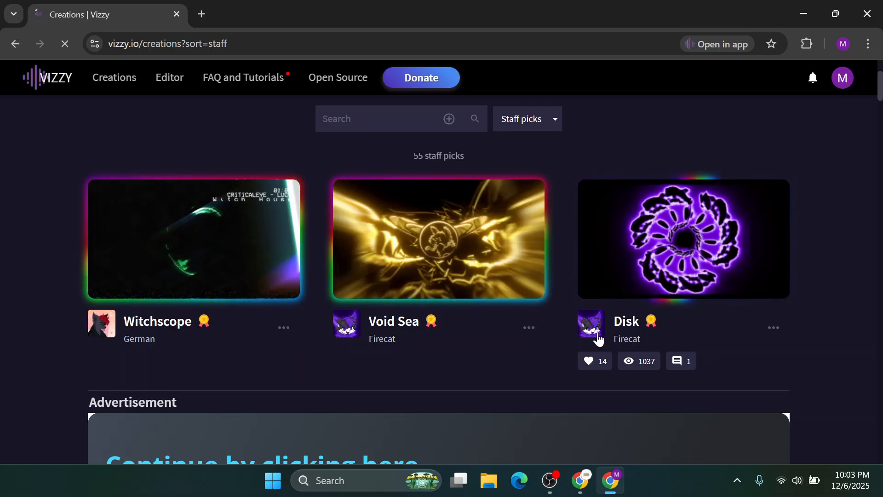
{"action": "scroll", "coordinate": [597, 339], "scroll_direction": "down", "scroll_amount": 8}
{"action": "scroll", "coordinate": [598, 339], "scroll_direction": "down", "scroll_amount": 3}
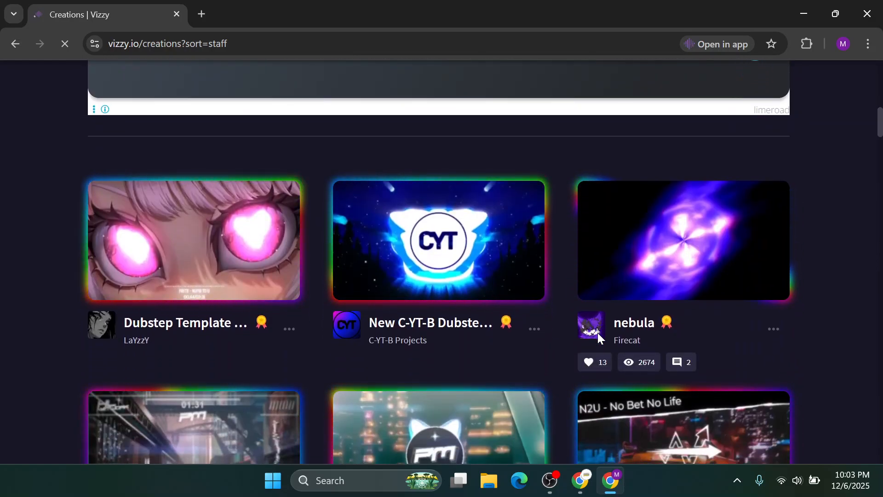
{"action": "scroll", "coordinate": [598, 338], "scroll_direction": "down", "scroll_amount": 6}
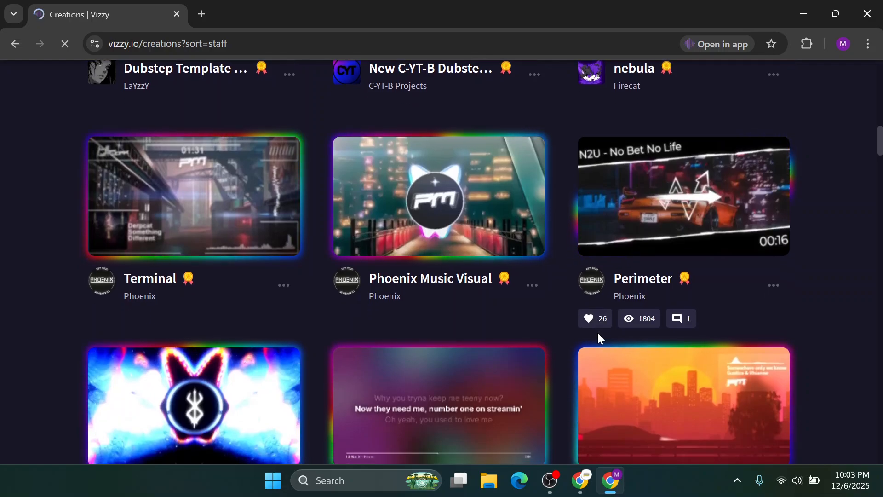
{"action": "scroll", "coordinate": [598, 338], "scroll_direction": "down", "scroll_amount": 4}
{"action": "scroll", "coordinate": [598, 339], "scroll_direction": "down", "scroll_amount": 2}
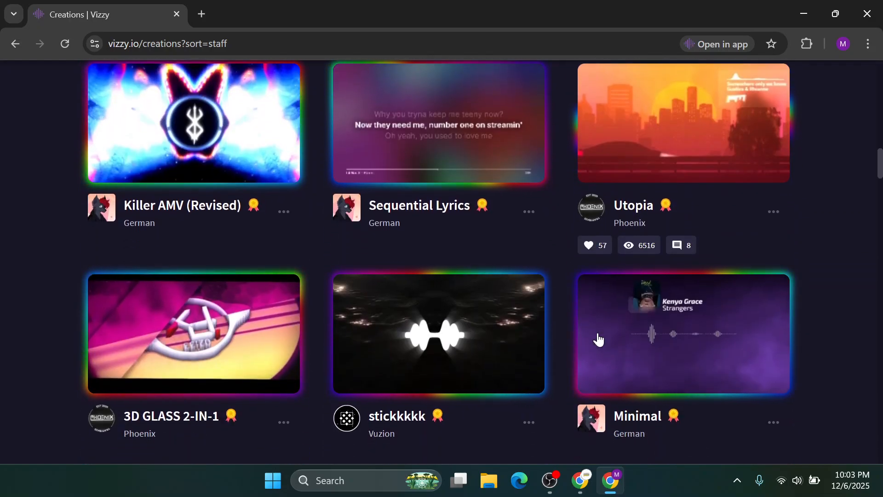
{"action": "scroll", "coordinate": [598, 339], "scroll_direction": "down", "scroll_amount": 4}
{"action": "scroll", "coordinate": [600, 340], "scroll_direction": "up", "scroll_amount": 2}
{"action": "scroll", "coordinate": [599, 339], "scroll_direction": "up", "scroll_amount": 15}
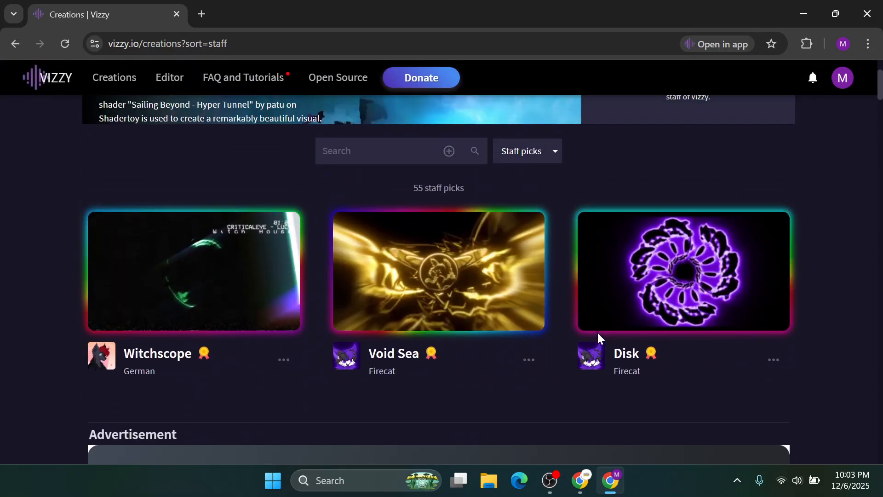
{"action": "scroll", "coordinate": [598, 339], "scroll_direction": "up", "scroll_amount": 3}
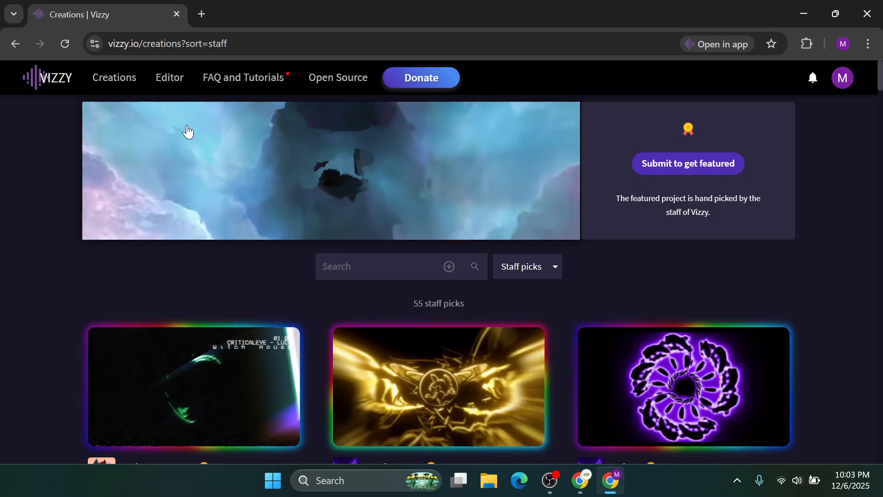
- Open the online Vizzy editor and close the full-page advertisement in the way
{"action": "left_click", "coordinate": [169, 82]}
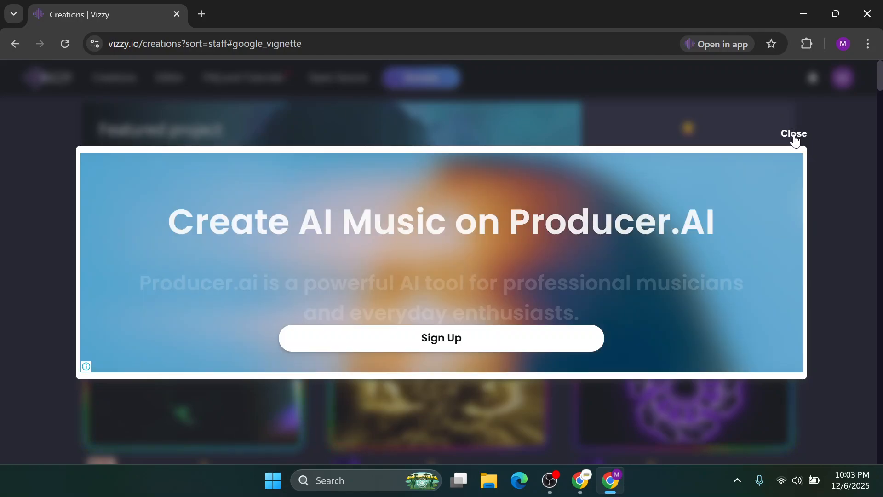
{"action": "left_click", "coordinate": [793, 134]}
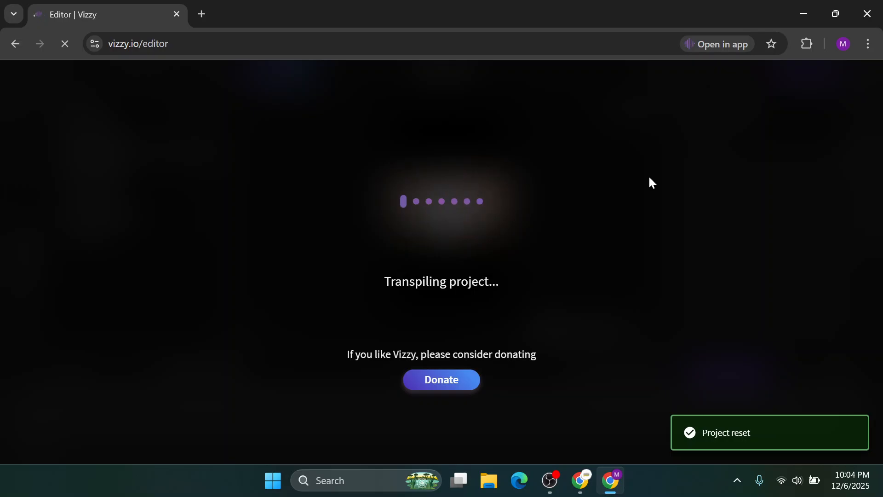
{"action": "mouse_move", "coordinate": [582, 490]}
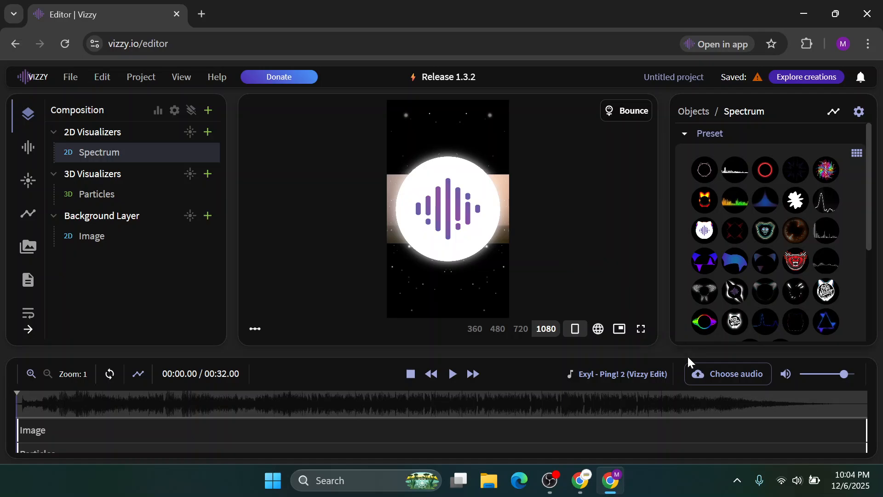
- Load the audio file "videoplayback (1)" from the Downloads folder as the project's soundtrack
{"action": "left_click", "coordinate": [728, 386]}
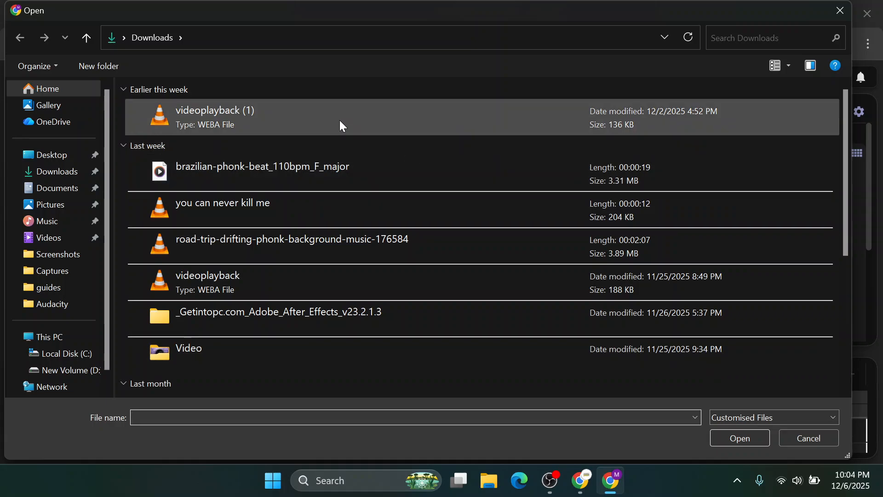
{"action": "left_click", "coordinate": [340, 122]}
{"action": "double_click", "coordinate": [340, 120]}
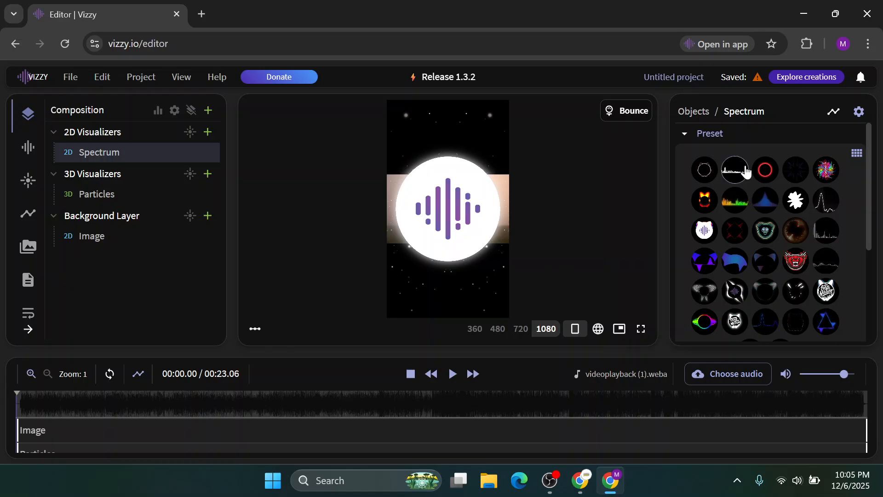
- Apply the white Trap Nation logo preset to the Spectrum object, overwriting its settings, and preview it briefly with the audio
{"action": "scroll", "coordinate": [745, 171], "scroll_direction": "down", "scroll_amount": 1}
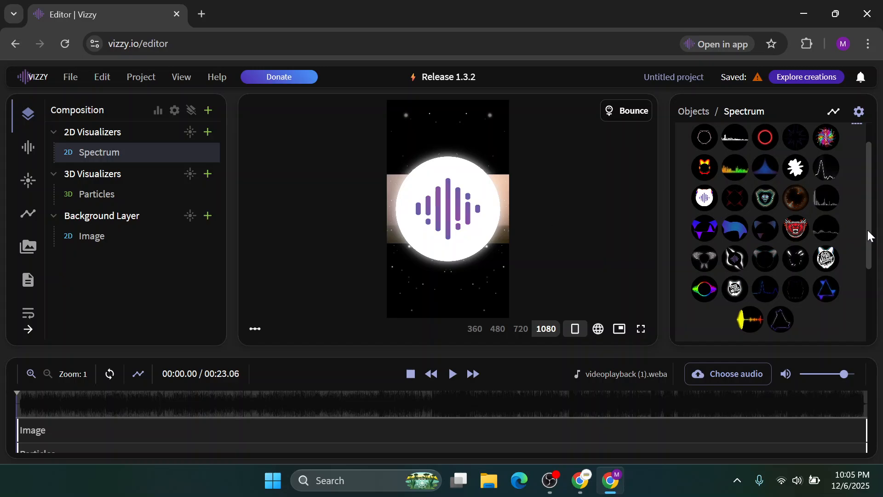
{"action": "left_click", "coordinate": [827, 259]}
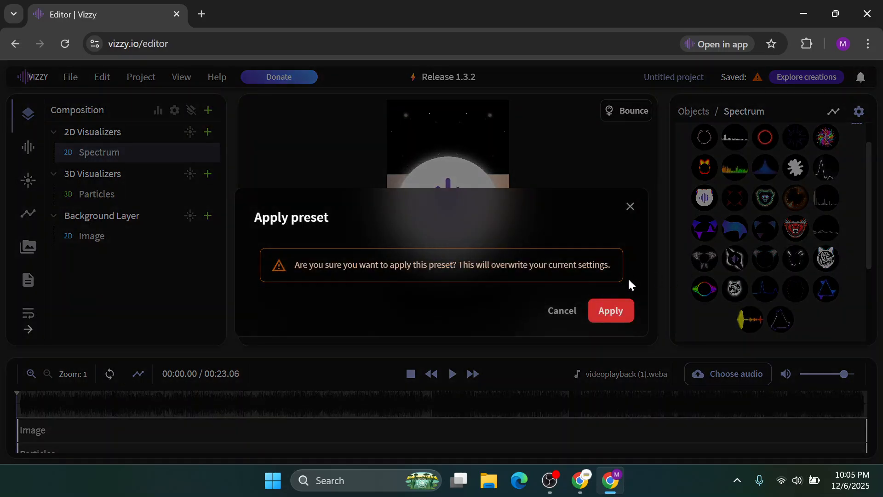
{"action": "left_click", "coordinate": [612, 312]}
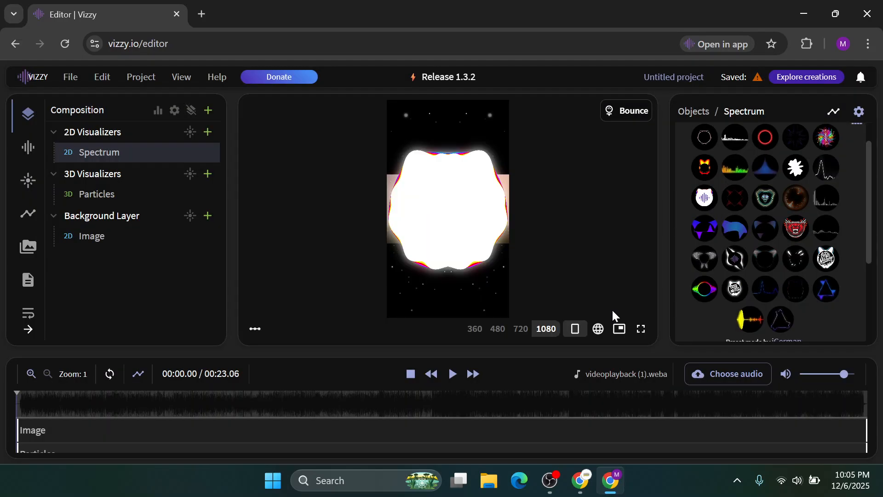
{"action": "left_click", "coordinate": [453, 374]}
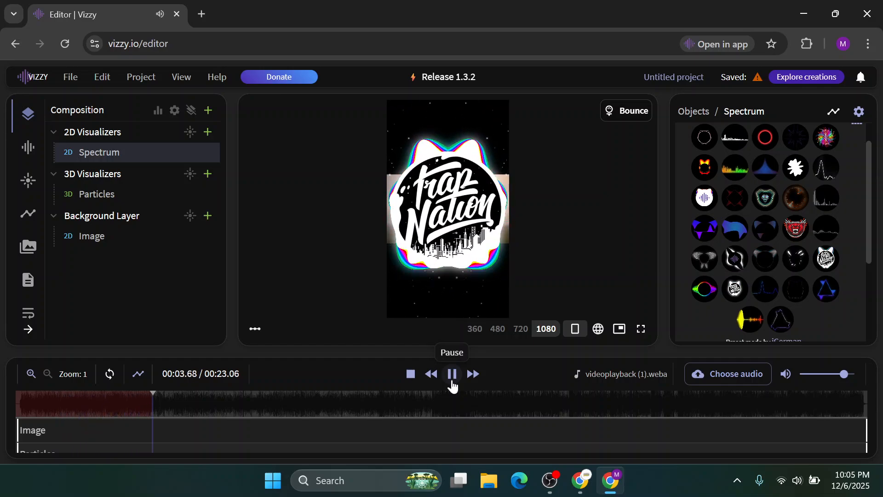
{"action": "left_click", "coordinate": [452, 381]}
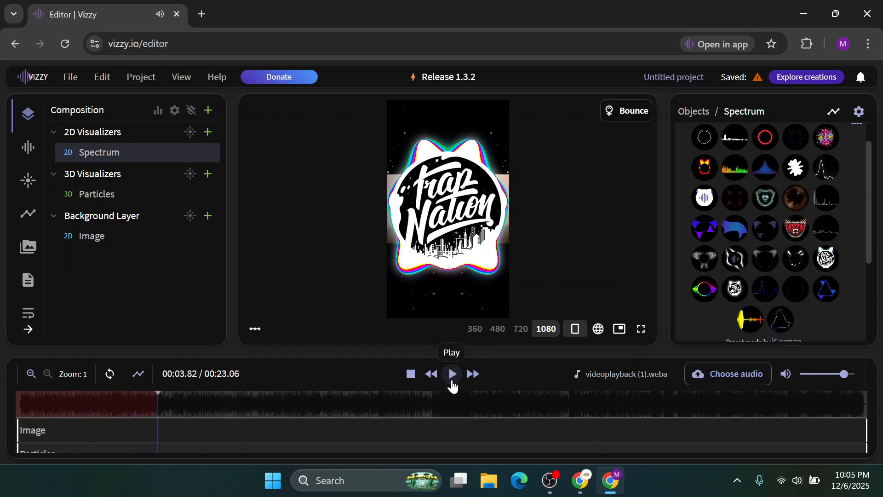
- Replace the Spectrum preset with the black disc with white swirling edges and purple waveform logo, and play the project
{"action": "left_click", "coordinate": [733, 267]}
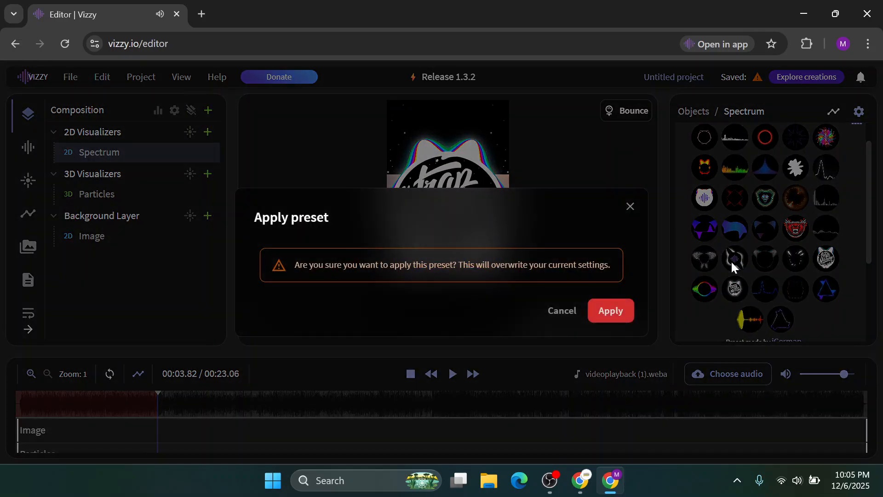
{"action": "left_click", "coordinate": [606, 316]}
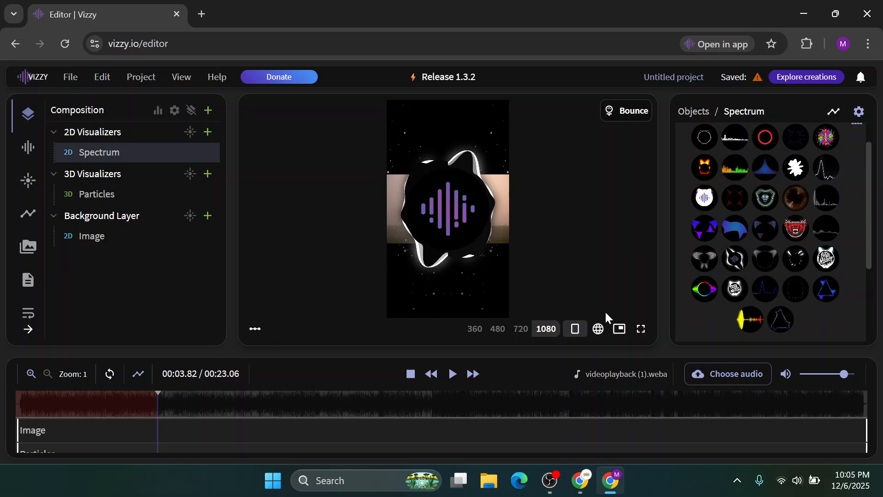
{"action": "left_click", "coordinate": [452, 380]}
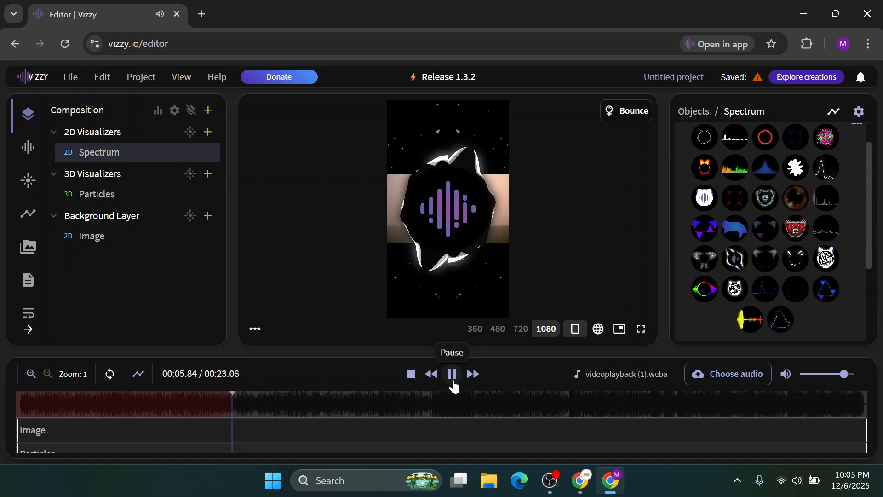
- Pause playback and replace the Spectrum preset with the white bear-shaped one with the purple waveform logo, overwriting the current settings
{"action": "left_click", "coordinate": [453, 381]}
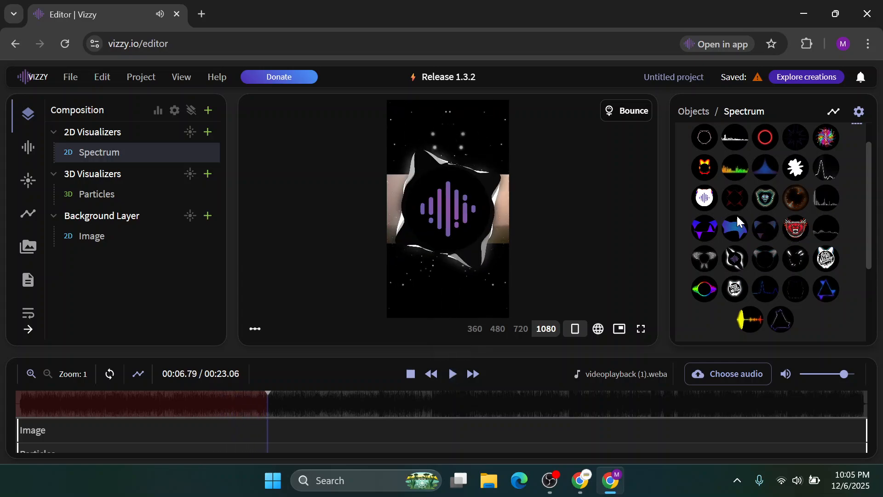
{"action": "left_click", "coordinate": [708, 205]}
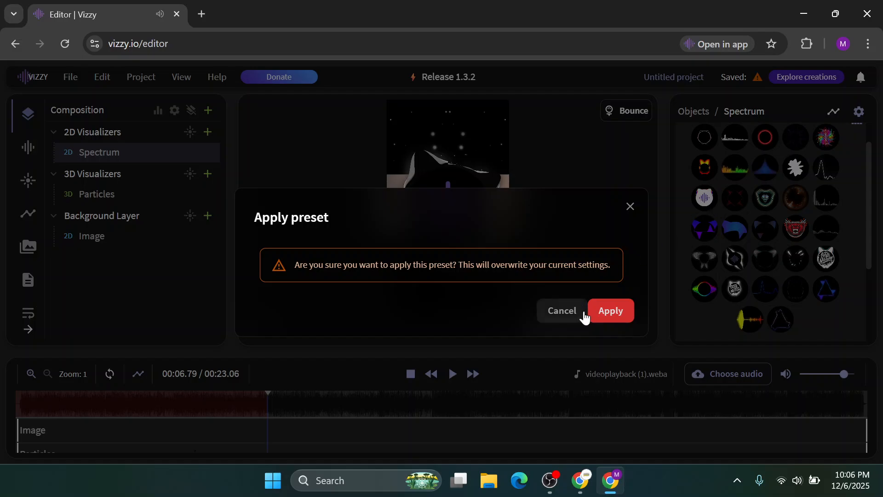
{"action": "left_click", "coordinate": [613, 313]}
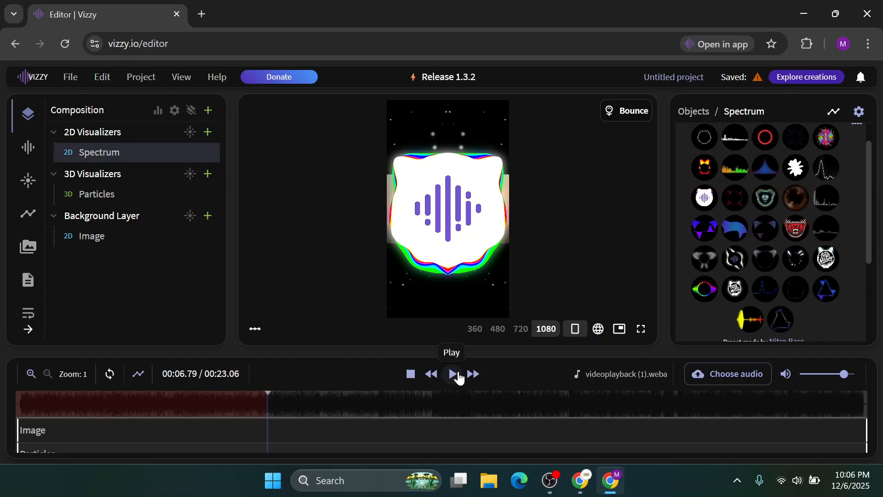
- Try the landscape and square aspect ratios for the project, and switch back to the portrait format
{"action": "left_click", "coordinate": [578, 335]}
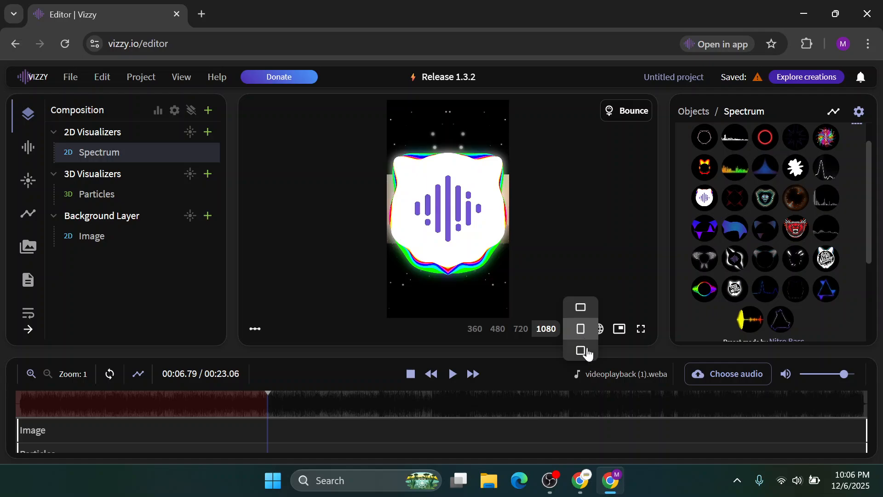
{"action": "left_click", "coordinate": [585, 306]}
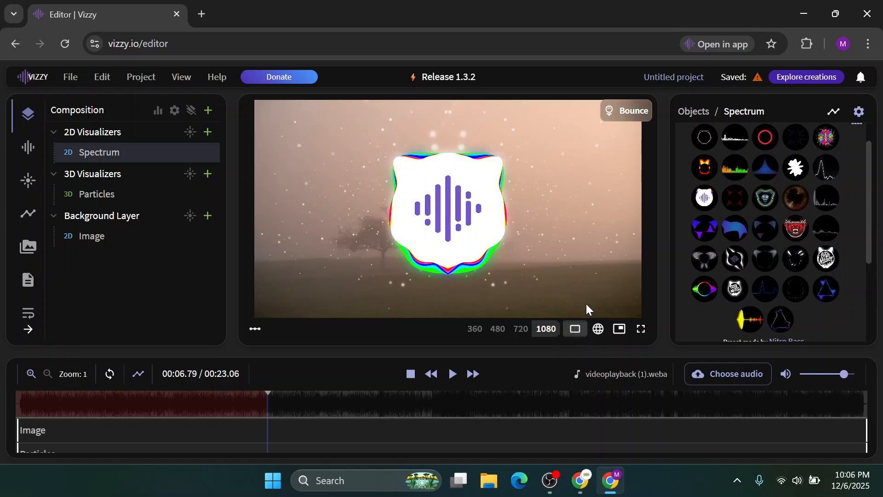
{"action": "left_click", "coordinate": [578, 335]}
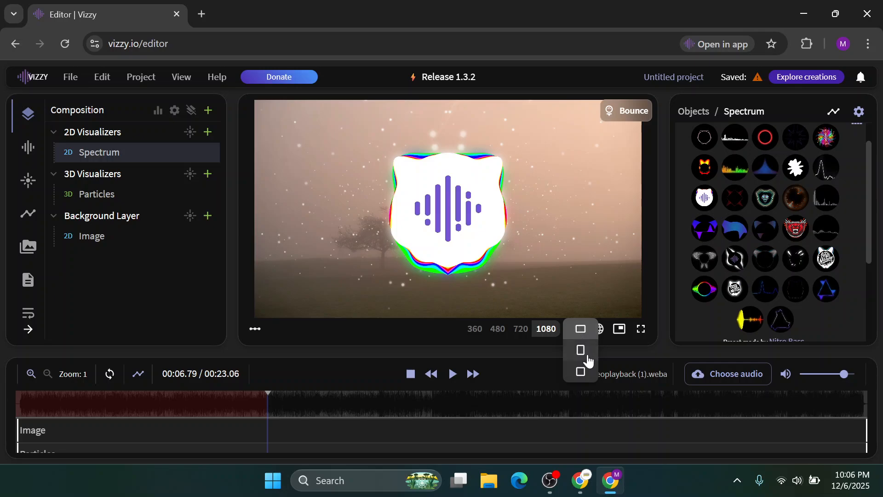
{"action": "left_click", "coordinate": [589, 373]}
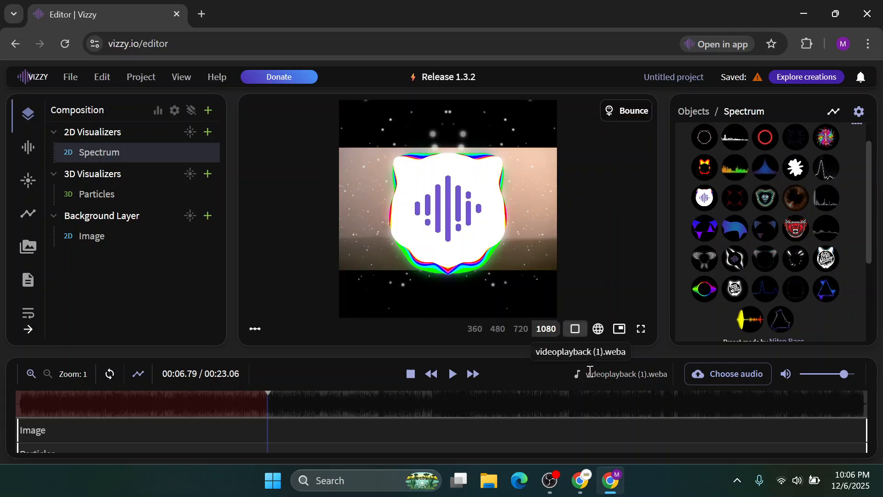
{"action": "left_click", "coordinate": [576, 331]}
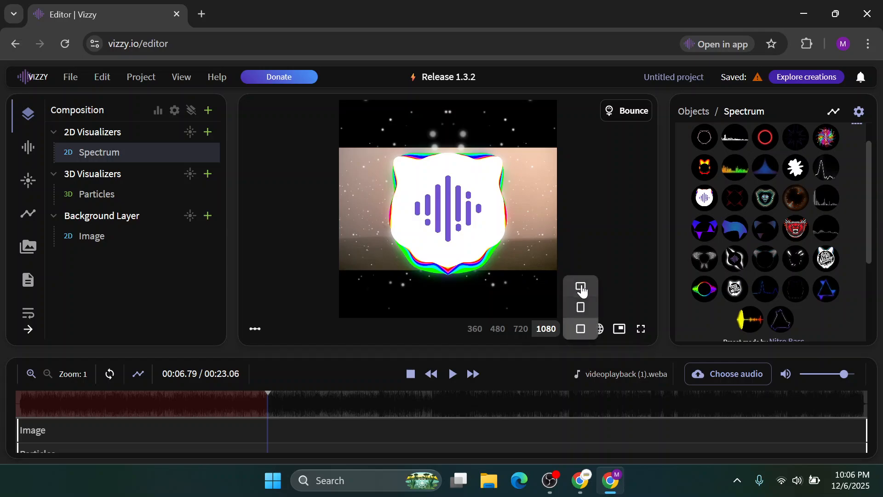
{"action": "left_click", "coordinate": [581, 309]}
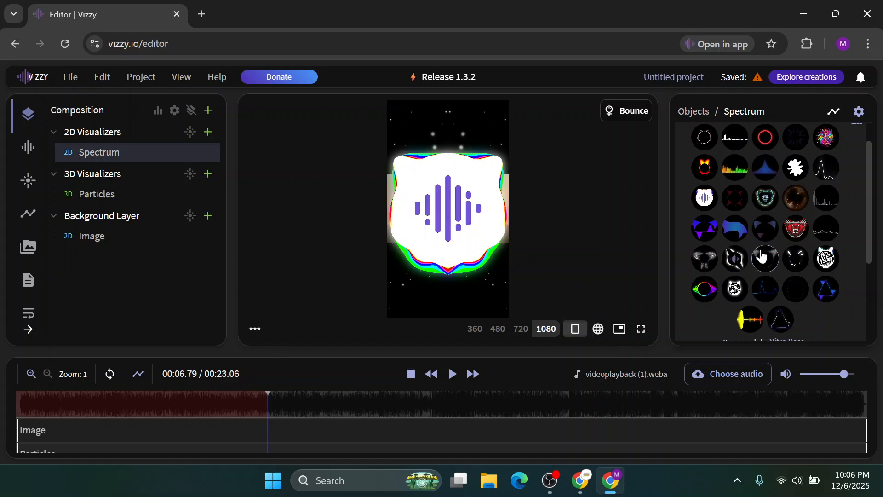
- Expand the Spectrum layers and examine the list of coloured layers and the options offered for Layer 6
{"action": "scroll", "coordinate": [765, 253], "scroll_direction": "down", "scroll_amount": 2}
{"action": "scroll", "coordinate": [764, 253], "scroll_direction": "down", "scroll_amount": 2}
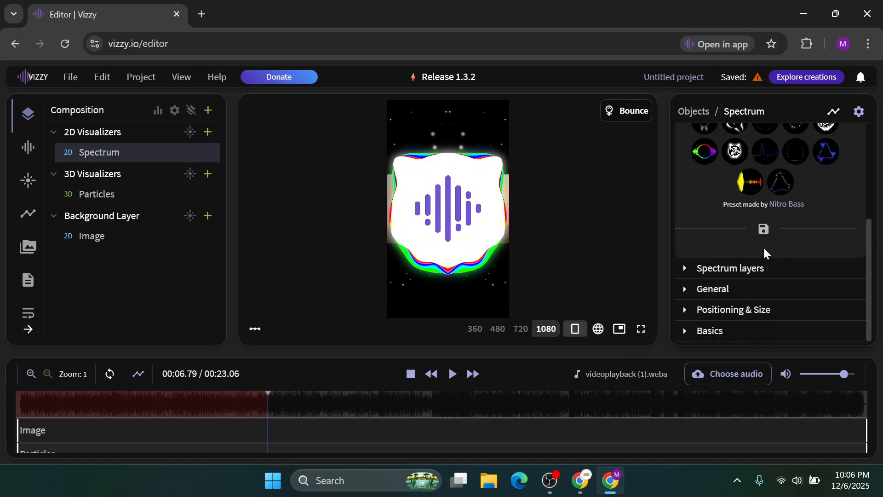
{"action": "left_click", "coordinate": [690, 271]}
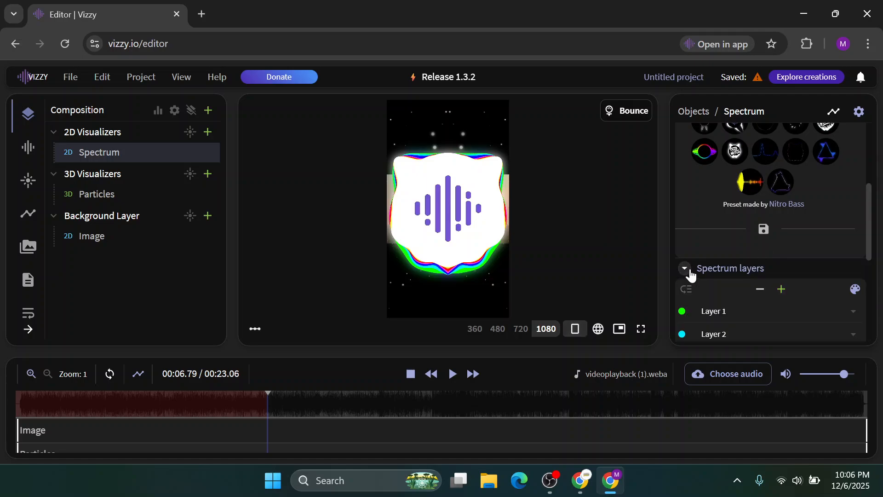
{"action": "scroll", "coordinate": [741, 296], "scroll_direction": "down", "scroll_amount": 1}
{"action": "scroll", "coordinate": [742, 300], "scroll_direction": "down", "scroll_amount": 2}
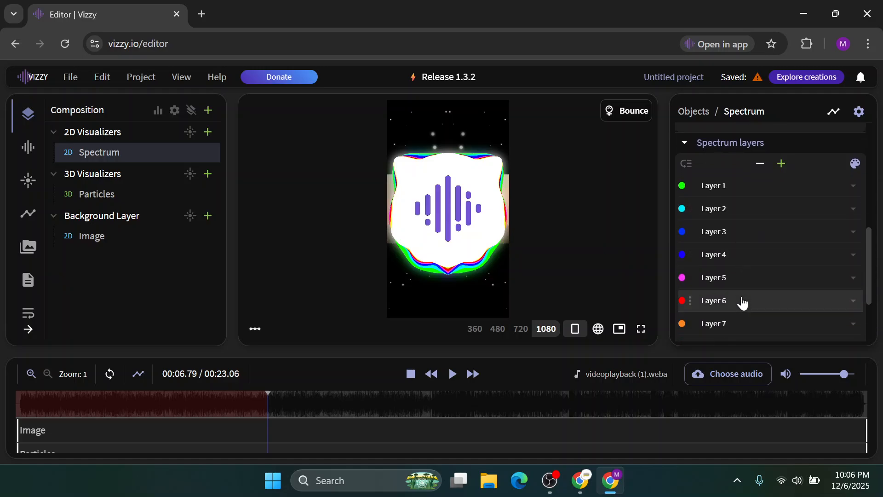
{"action": "scroll", "coordinate": [742, 302], "scroll_direction": "down", "scroll_amount": 2}
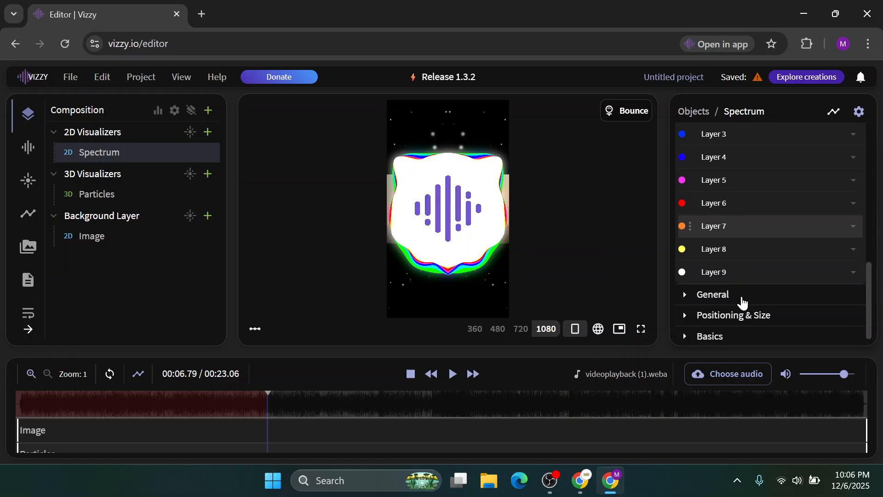
{"action": "scroll", "coordinate": [742, 303], "scroll_direction": "up", "scroll_amount": 1}
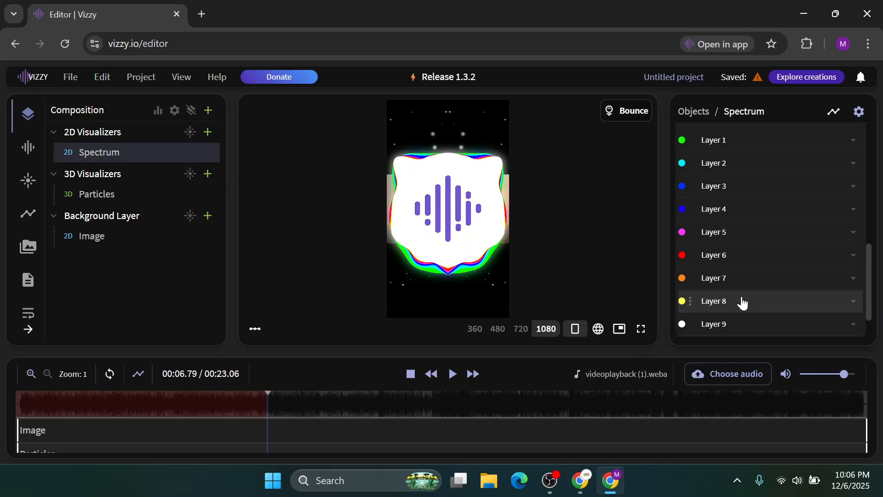
{"action": "left_click", "coordinate": [689, 256]}
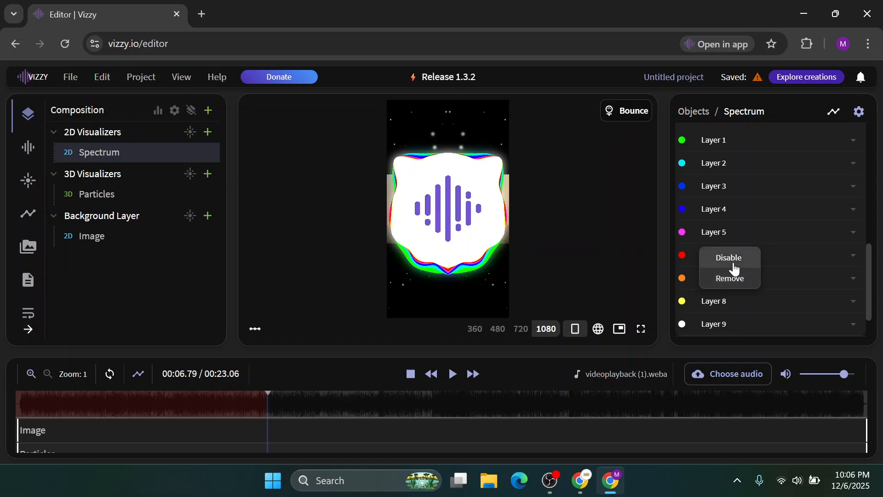
{"action": "left_click", "coordinate": [689, 253]}
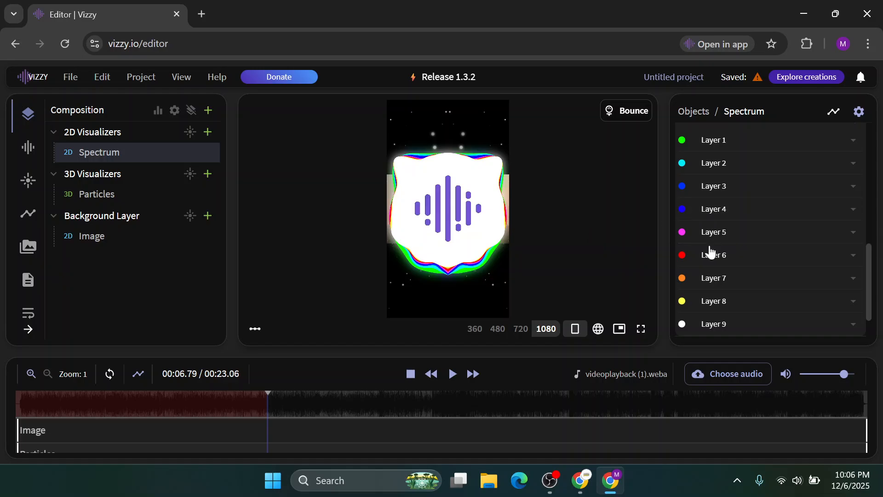
- Expand the Spectrum's General settings and examine the link and file source options for its centre image
{"action": "scroll", "coordinate": [712, 252], "scroll_direction": "down", "scroll_amount": 1}
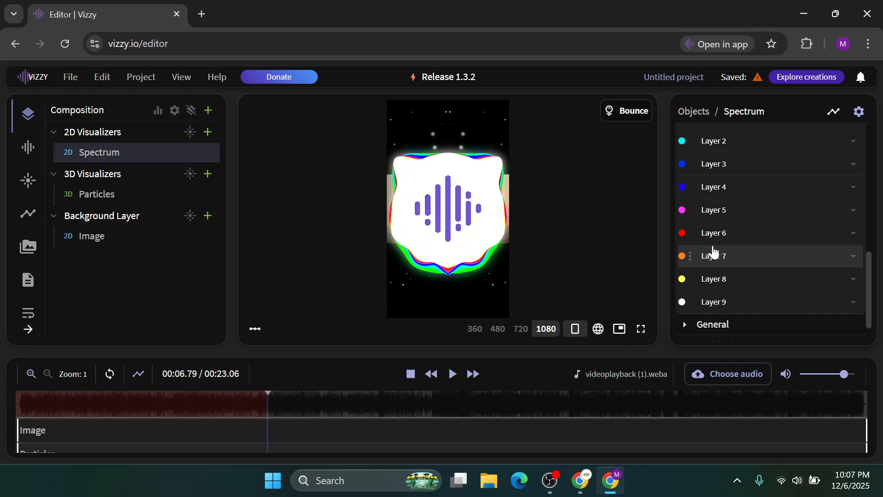
{"action": "scroll", "coordinate": [713, 252], "scroll_direction": "down", "scroll_amount": 1}
{"action": "scroll", "coordinate": [713, 252], "scroll_direction": "down", "scroll_amount": 1}
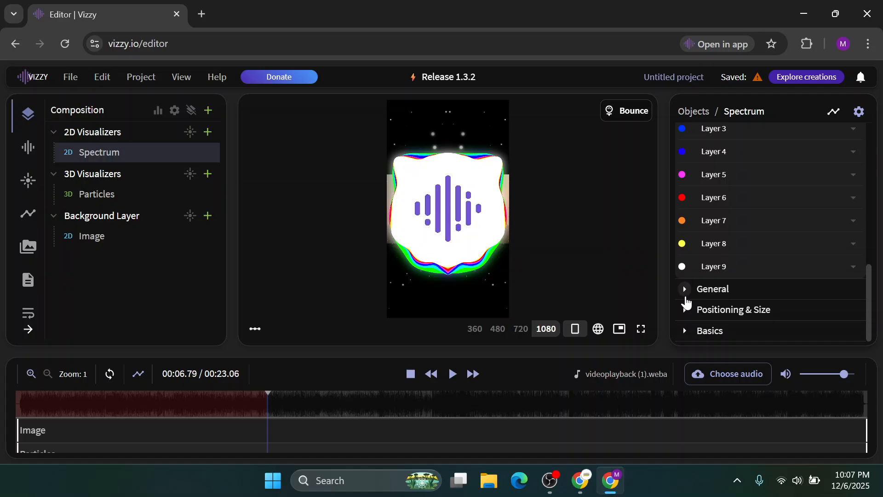
{"action": "left_click", "coordinate": [686, 298]}
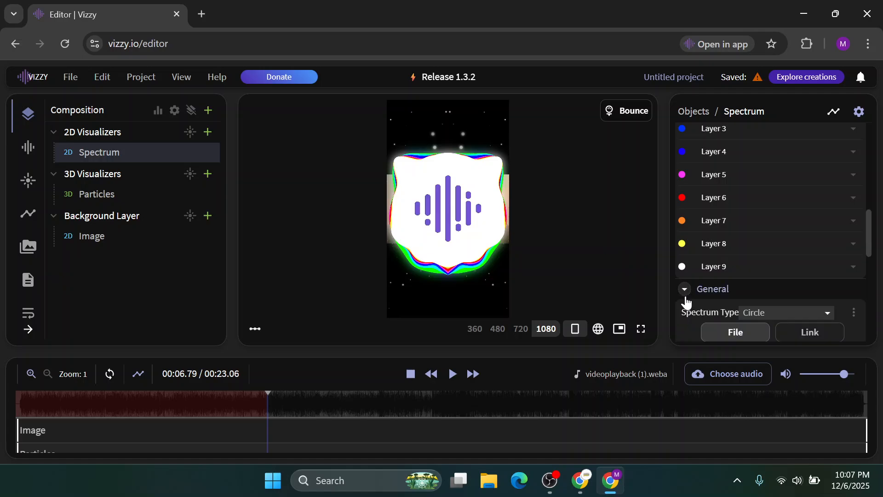
{"action": "scroll", "coordinate": [686, 301], "scroll_direction": "down", "scroll_amount": 2}
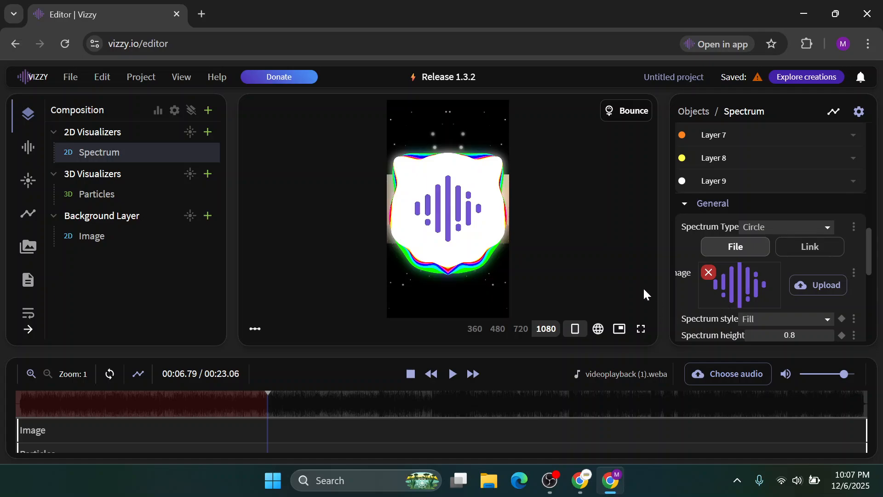
{"action": "scroll", "coordinate": [698, 305], "scroll_direction": "down", "scroll_amount": 1}
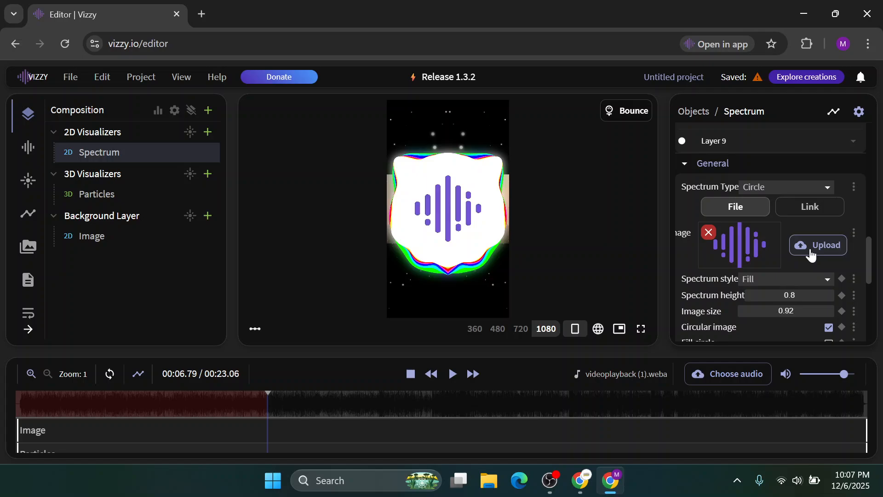
{"action": "left_click", "coordinate": [798, 211]}
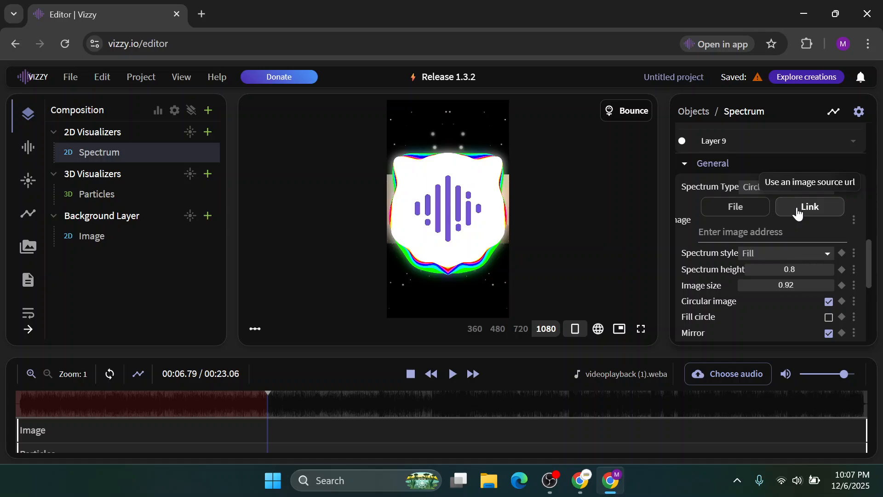
{"action": "left_click", "coordinate": [750, 213]}
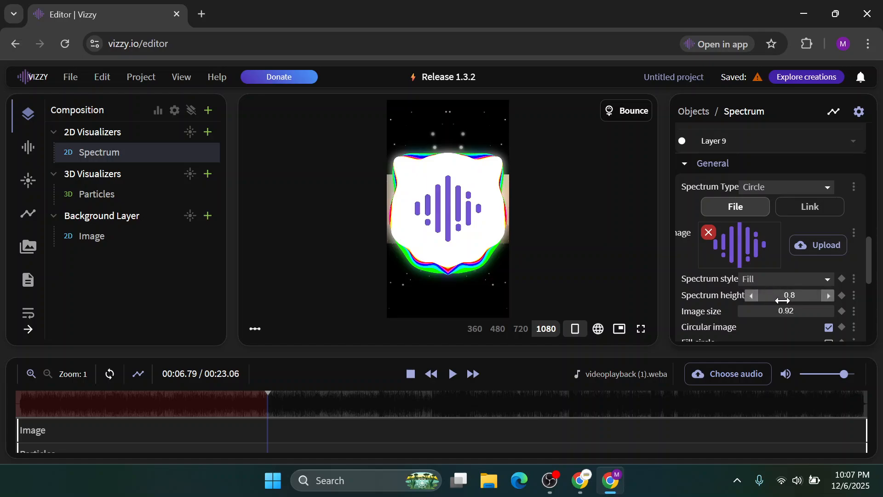
- Try switching off the Spectrum's Circular image option, and switch it back on
{"action": "scroll", "coordinate": [805, 306], "scroll_direction": "down", "scroll_amount": 1}
{"action": "scroll", "coordinate": [804, 300], "scroll_direction": "down", "scroll_amount": 1}
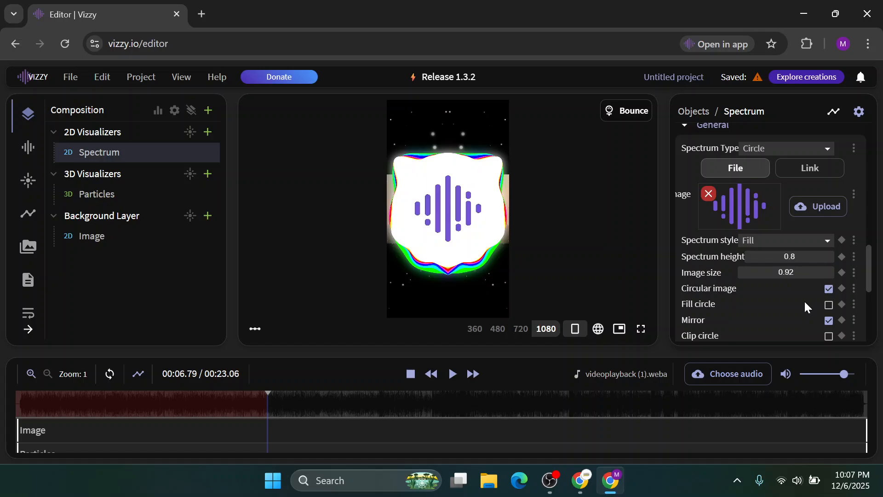
{"action": "scroll", "coordinate": [804, 304], "scroll_direction": "down", "scroll_amount": 1}
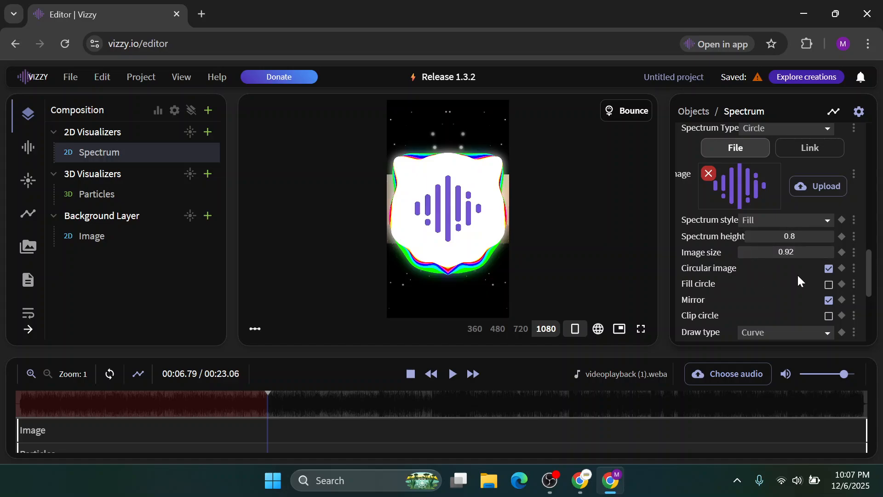
{"action": "left_click", "coordinate": [829, 270]}
{"action": "left_click", "coordinate": [829, 271]}
- Try the Plexus draw type on the Spectrum, and set the draw type back to Curve
{"action": "scroll", "coordinate": [800, 289], "scroll_direction": "down", "scroll_amount": 3}
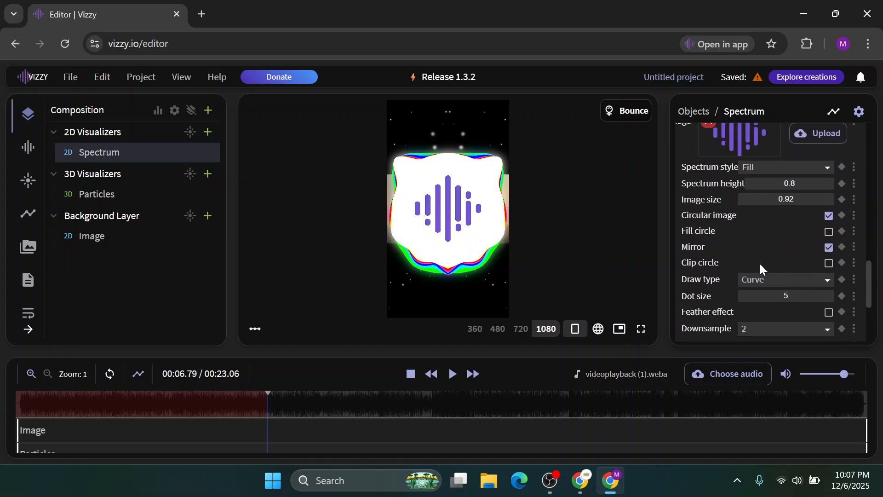
{"action": "scroll", "coordinate": [730, 284], "scroll_direction": "down", "scroll_amount": 2}
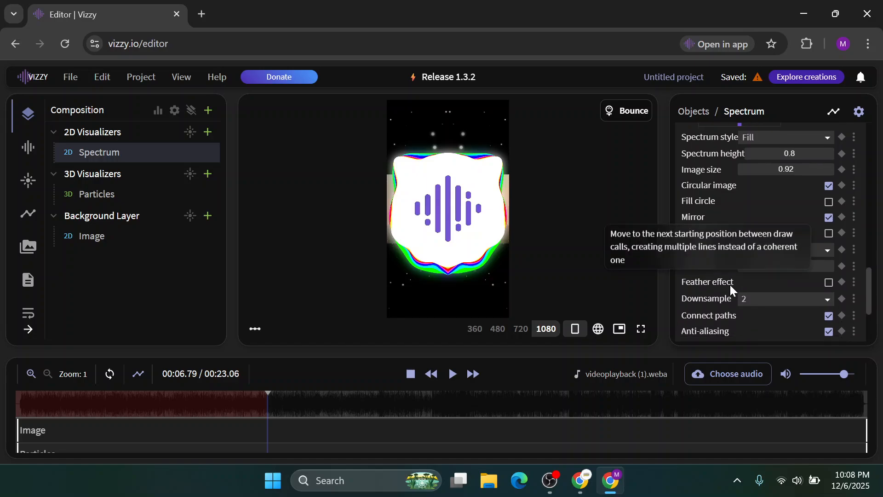
{"action": "left_click", "coordinate": [808, 252]}
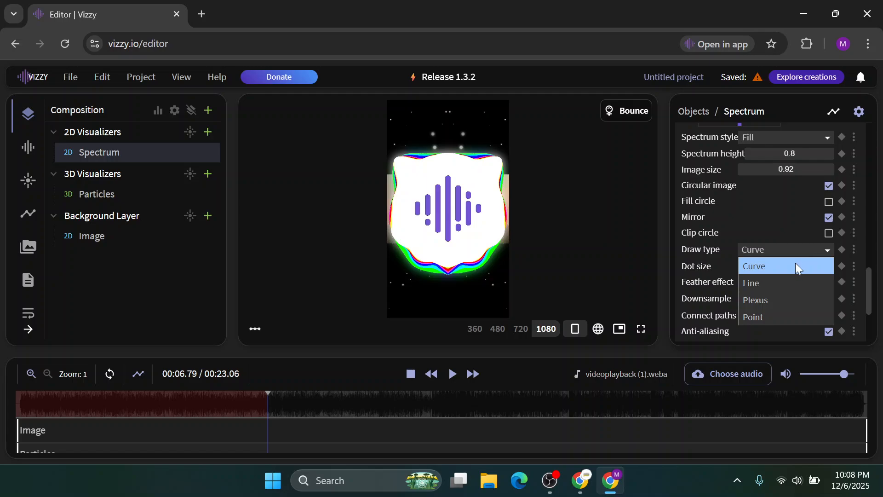
{"action": "left_click", "coordinate": [784, 301]}
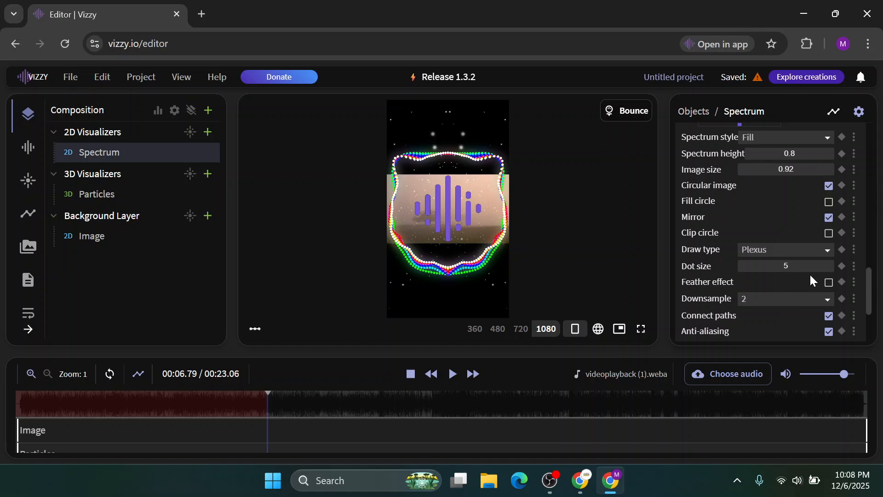
{"action": "left_click", "coordinate": [827, 251]}
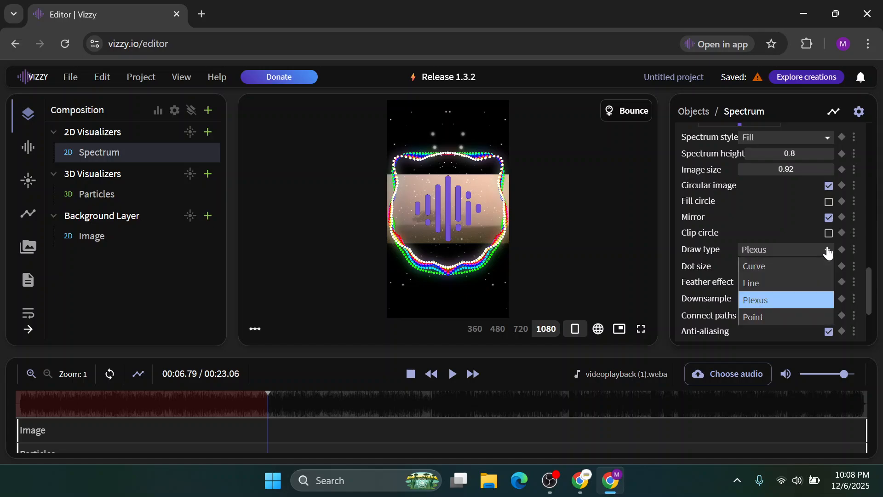
{"action": "left_click", "coordinate": [793, 259]}
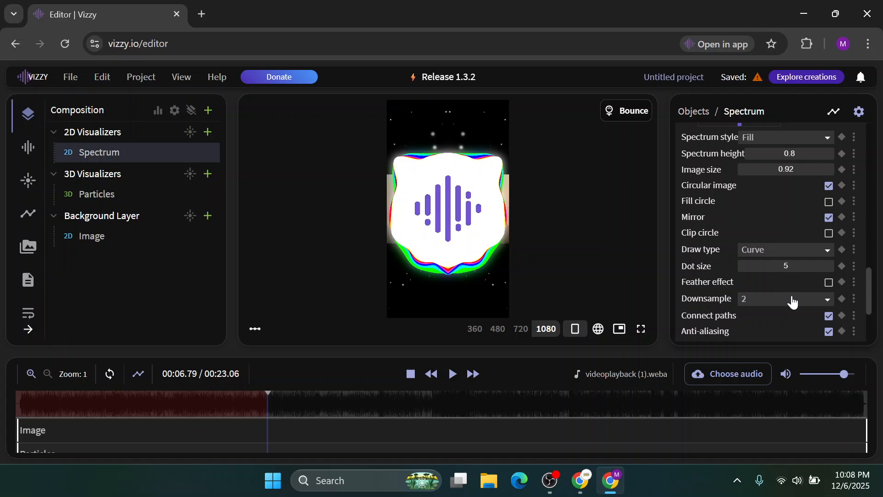
- Try the Feather effect on the Spectrum, and turn it off again
{"action": "scroll", "coordinate": [792, 301], "scroll_direction": "down", "scroll_amount": 3}
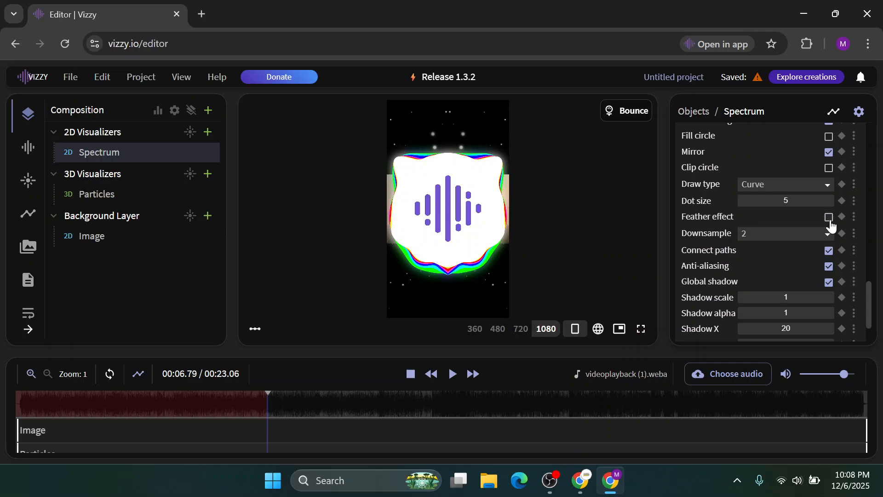
{"action": "left_click", "coordinate": [830, 218]}
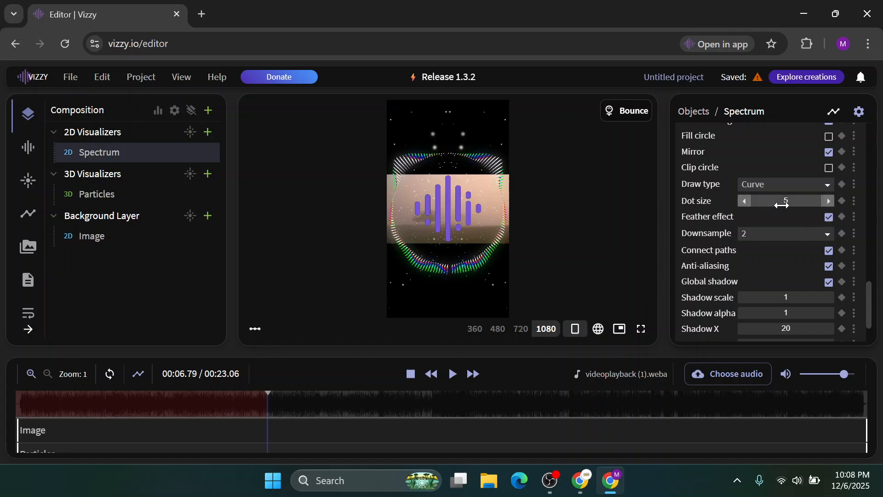
{"action": "left_click", "coordinate": [830, 218]}
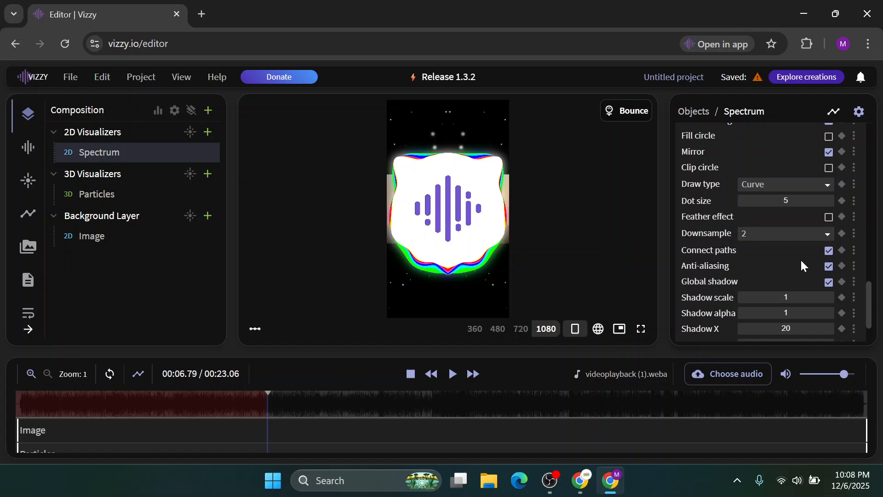
{"action": "scroll", "coordinate": [800, 258], "scroll_direction": "down", "scroll_amount": 2}
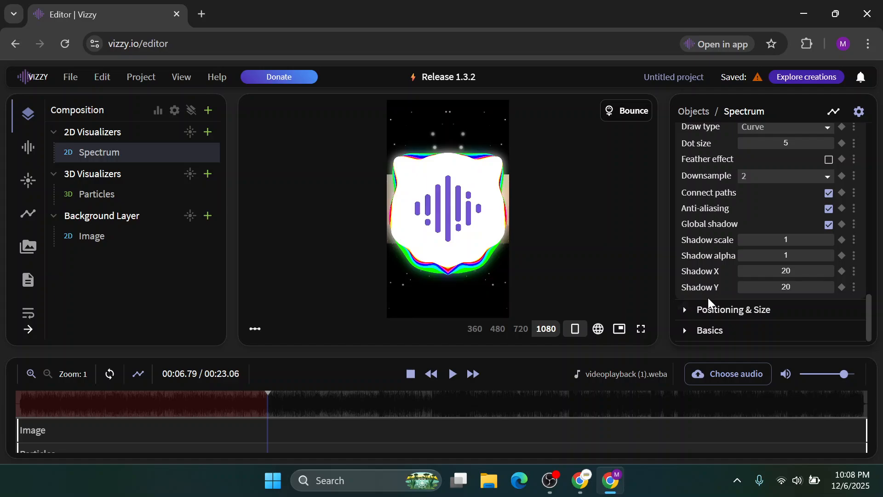
- Expand the Spectrum's Positioning & Size and Basics settings and examine their position, scale, rotation, name and time options
{"action": "left_click", "coordinate": [687, 314]}
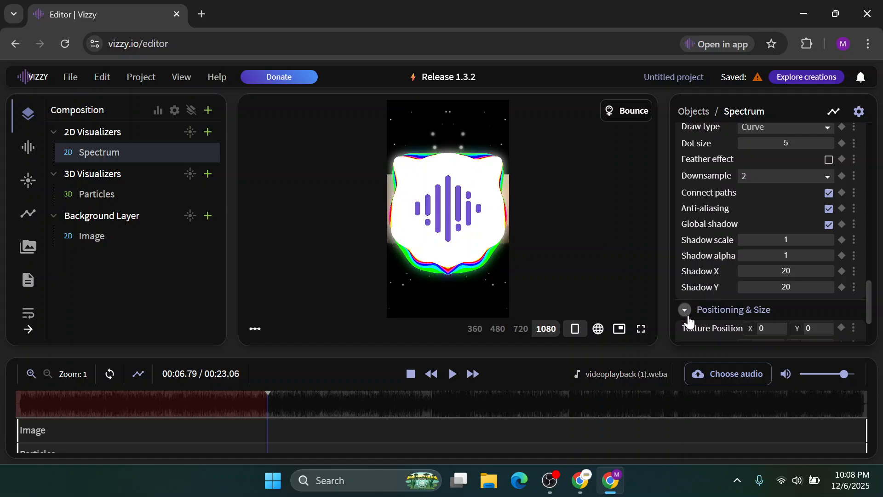
{"action": "scroll", "coordinate": [688, 320], "scroll_direction": "down", "scroll_amount": 3}
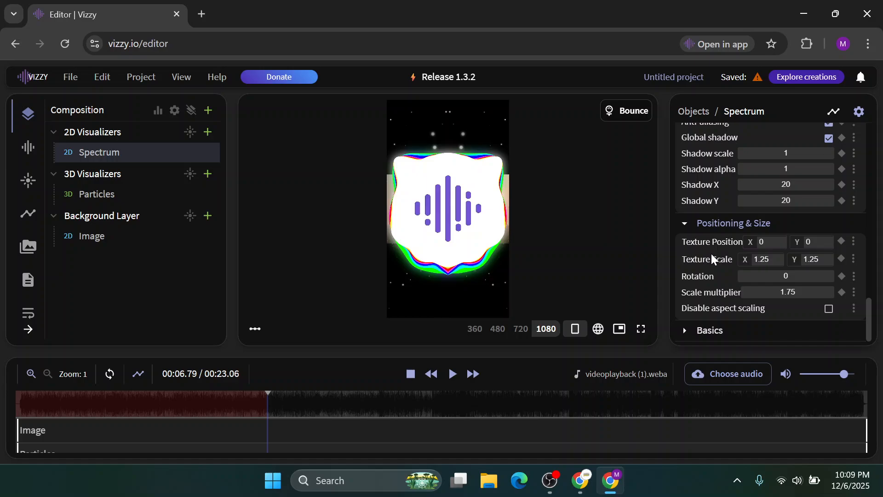
{"action": "left_click", "coordinate": [682, 333]}
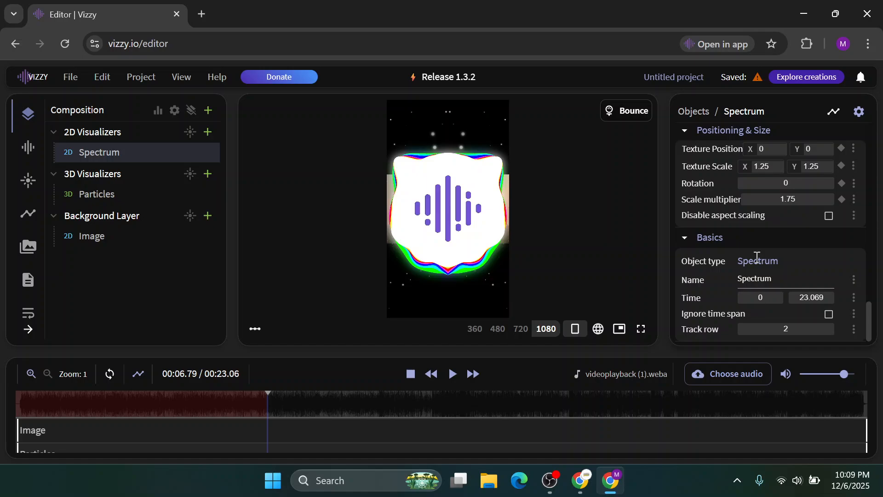
- Replace the Spectrum's centre image with the red and white KC crown logo PNG from the Downloads folder
{"action": "scroll", "coordinate": [757, 256], "scroll_direction": "up", "scroll_amount": 10}
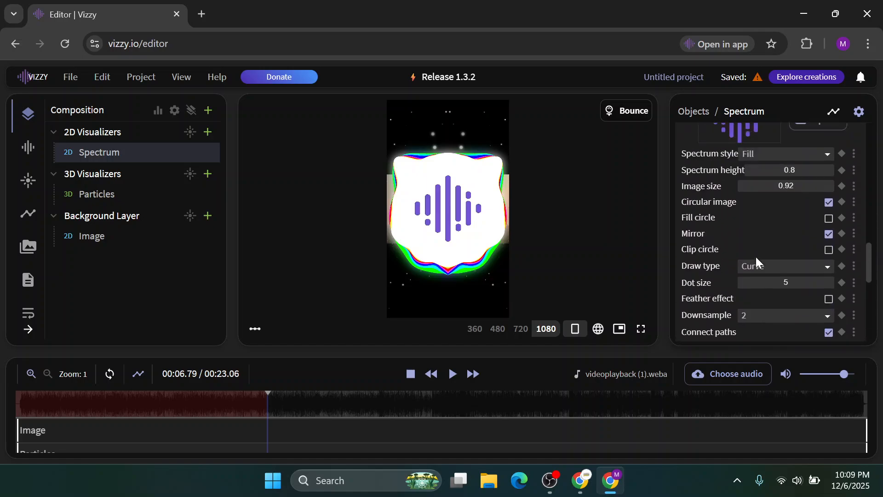
{"action": "scroll", "coordinate": [755, 255], "scroll_direction": "up", "scroll_amount": 2}
{"action": "left_click", "coordinate": [799, 239]}
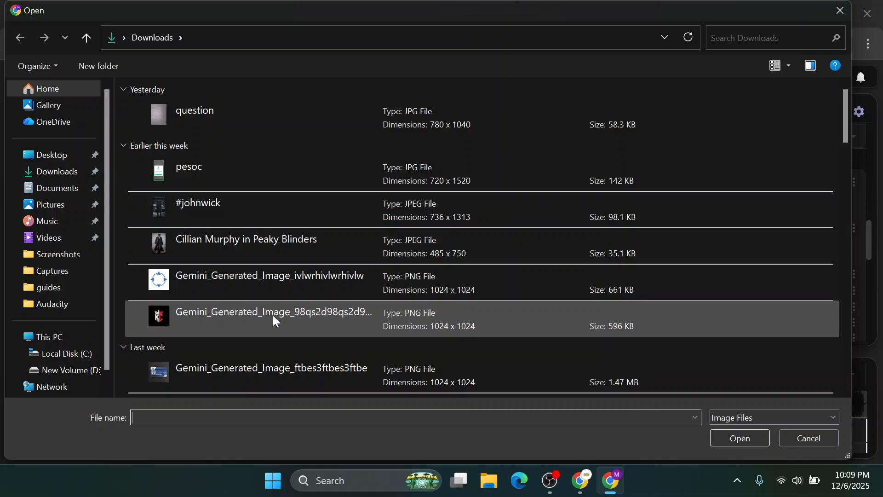
{"action": "left_click", "coordinate": [274, 317]}
{"action": "double_click", "coordinate": [272, 315]}
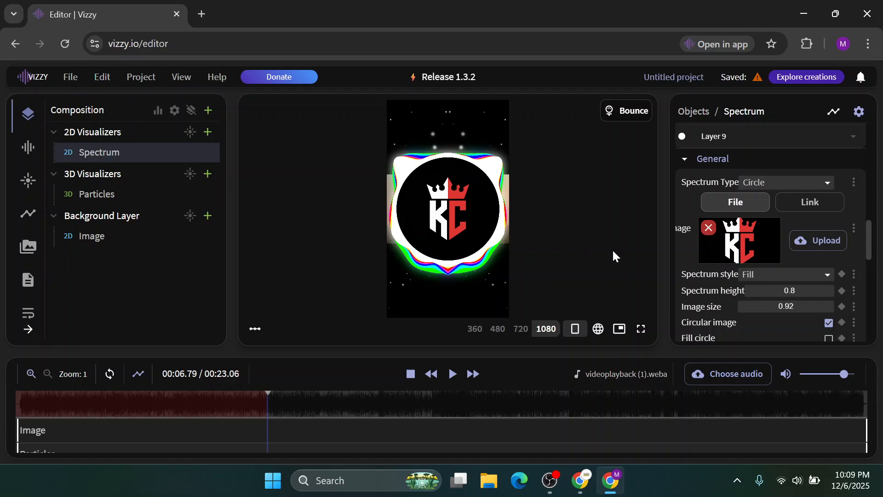
- Set the X value of the Spectrum's Texture Scale to 0.65
{"action": "scroll", "coordinate": [738, 314], "scroll_direction": "down", "scroll_amount": 10}
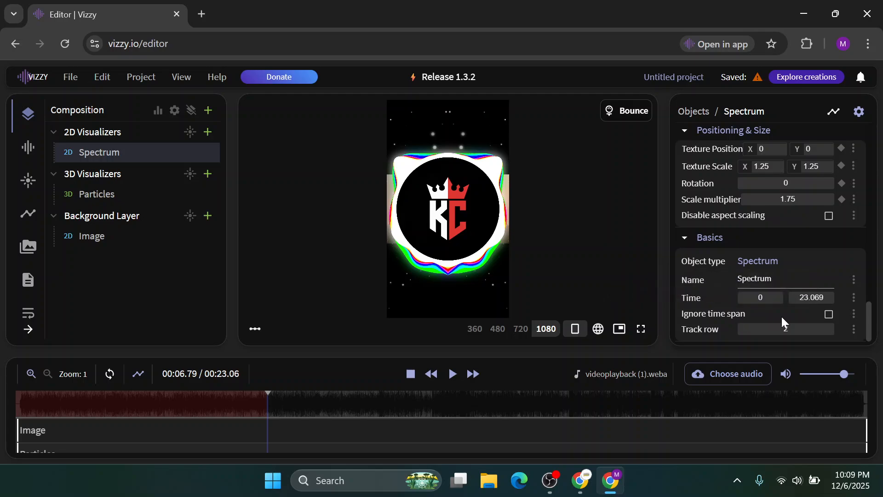
{"action": "scroll", "coordinate": [778, 288], "scroll_direction": "up", "scroll_amount": 2}
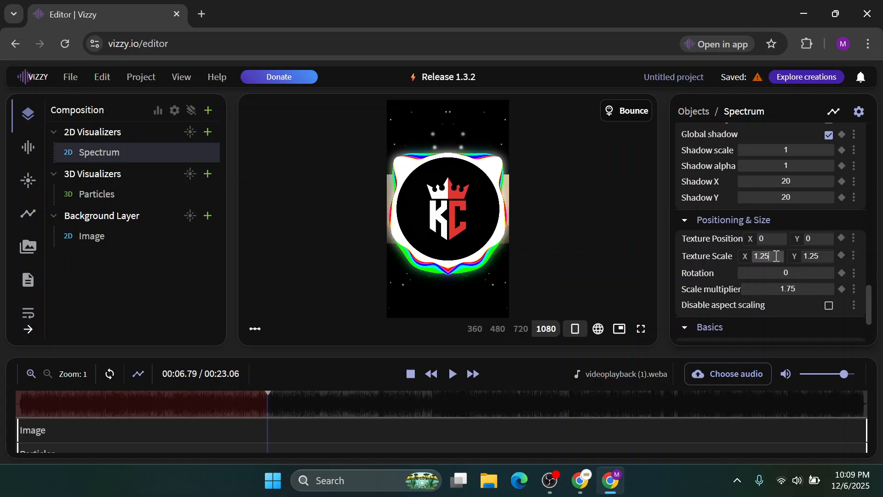
{"action": "key", "text": "BackSpace"}
{"action": "key", "text": "BackSpace"}
{"action": "key", "text": "BackSpace"}
{"action": "key", "text": "BackSpace"}
{"action": "type", "text": "0."}
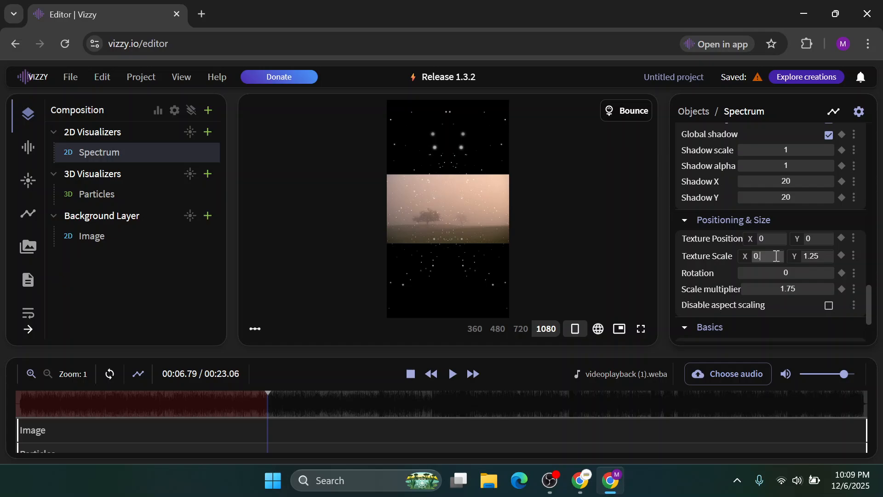
{"action": "type", "text": "65"}
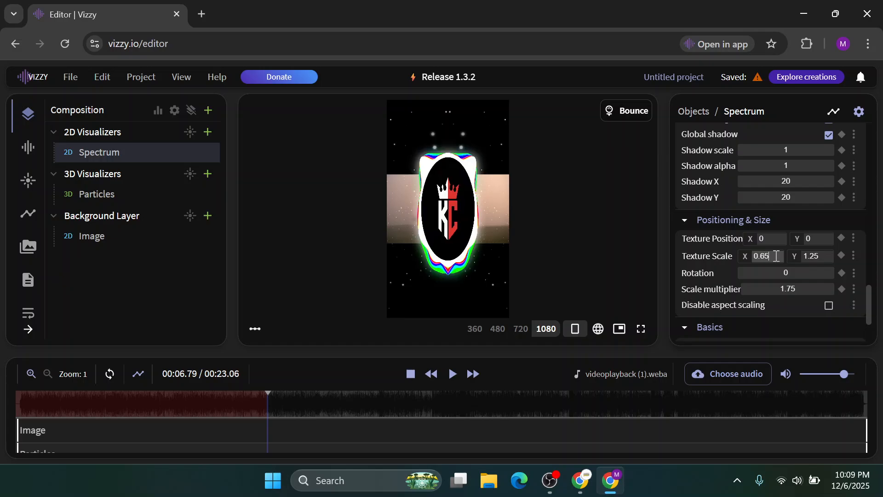
- Set the Y value of the Spectrum's Texture Scale to 0.65
{"action": "left_click", "coordinate": [819, 256]}
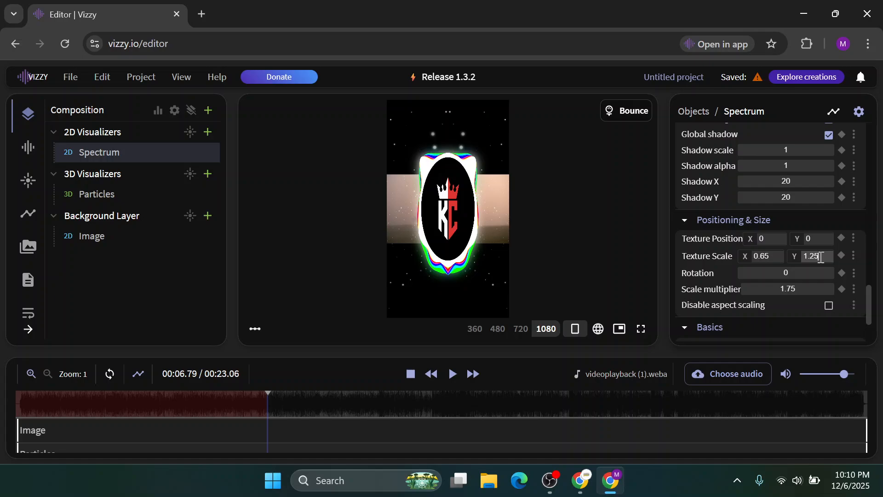
{"action": "key", "text": "BackSpace"}
{"action": "key", "text": "BackSpace"}
{"action": "key", "text": "BackSpace"}
{"action": "key", "text": "BackSpace"}
{"action": "type", "text": "0"}
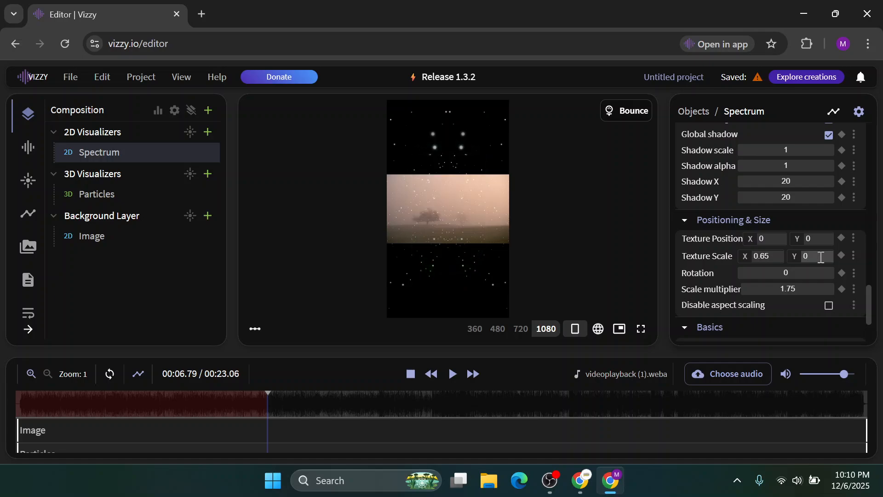
{"action": "type", "text": ".65"}
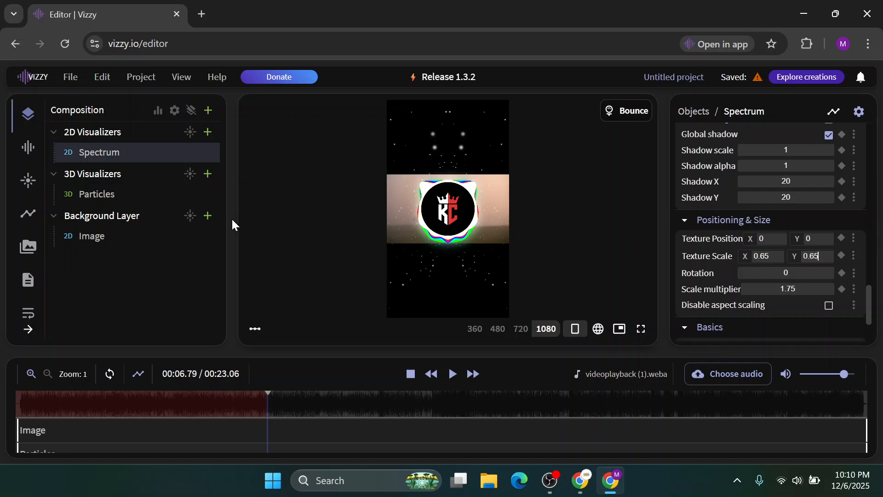
- Replace the Background Layer's image with the file "Cillian Murphy in Peaky Blinders" and turn off Fit to screen
{"action": "left_click", "coordinate": [180, 238]}
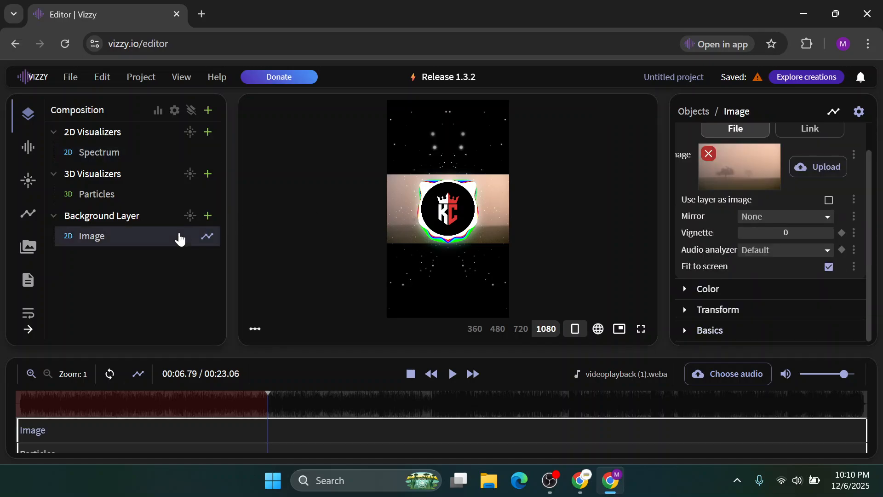
{"action": "left_click", "coordinate": [813, 170]}
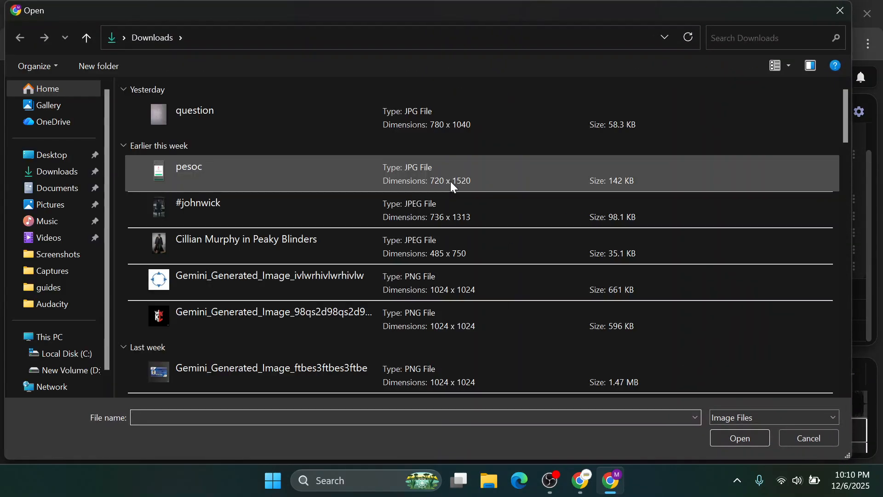
{"action": "scroll", "coordinate": [451, 181], "scroll_direction": "down", "scroll_amount": 2}
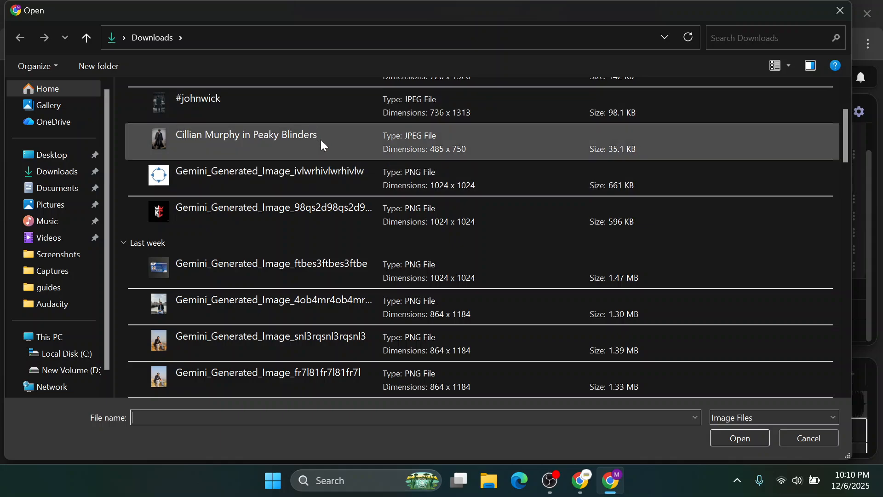
{"action": "left_click", "coordinate": [321, 140]}
{"action": "left_click", "coordinate": [730, 432]}
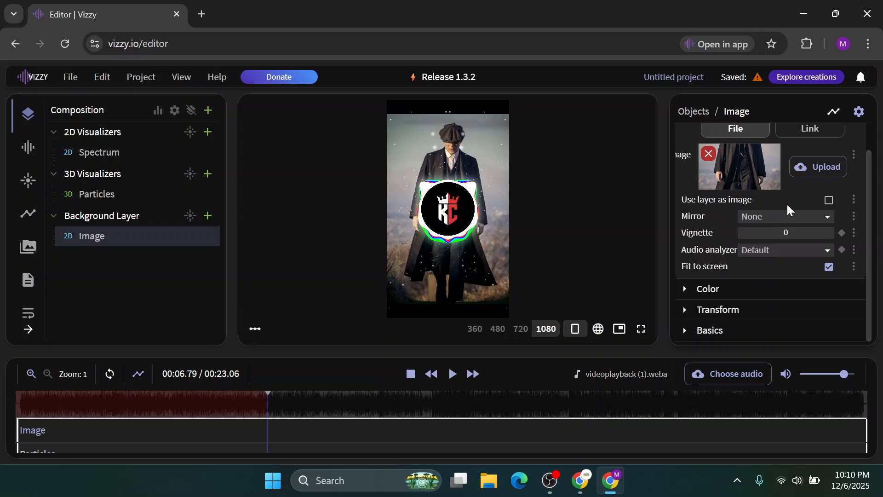
{"action": "left_click", "coordinate": [830, 268]}
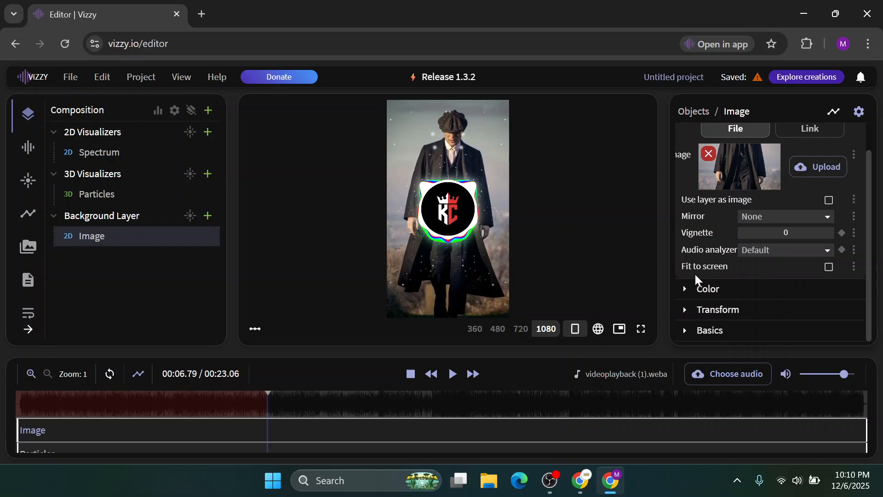
- Tint the background image blue by clearing its Red Multiply value and setting Green Multiply to 0.4
{"action": "left_click", "coordinate": [686, 288]}
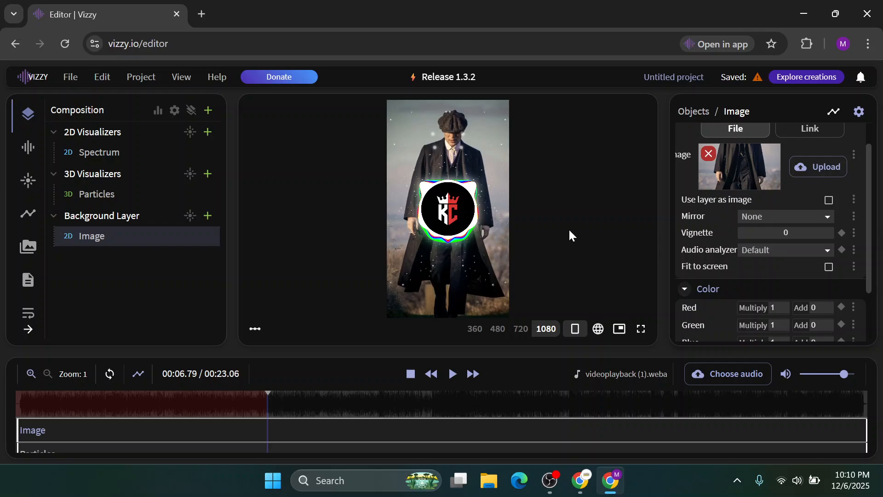
{"action": "scroll", "coordinate": [728, 306], "scroll_direction": "down", "scroll_amount": 2}
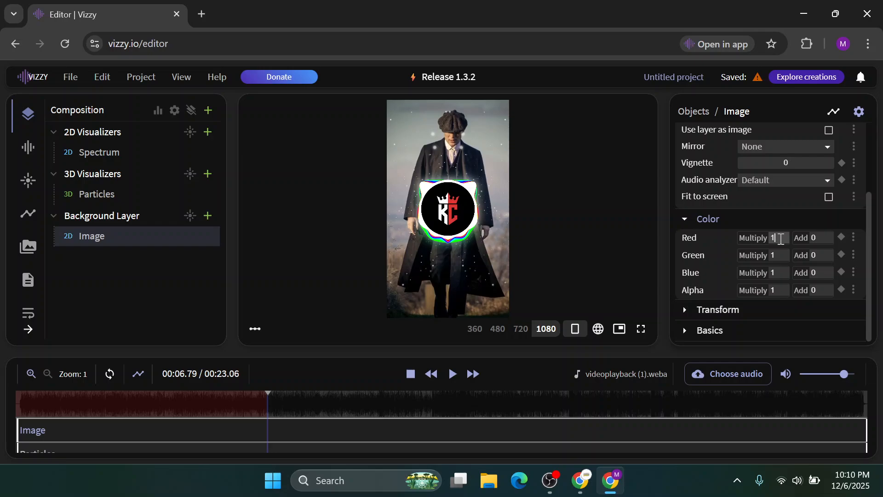
{"action": "key", "text": "BackSpace"}
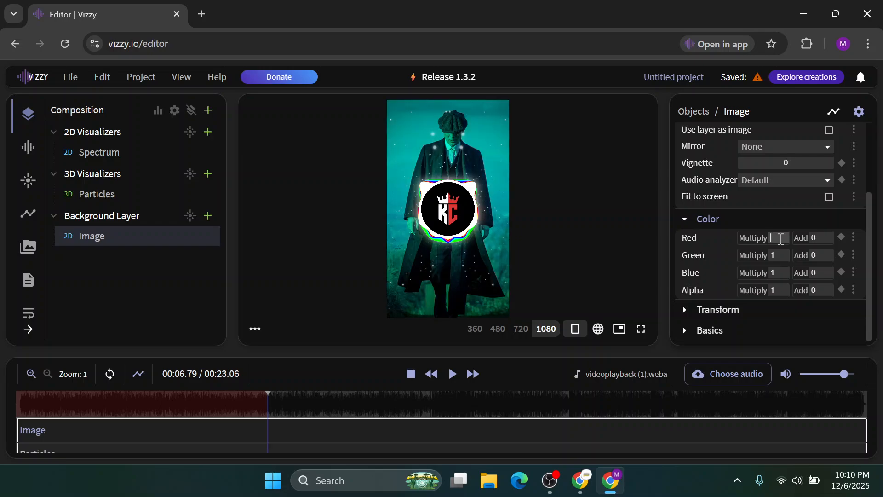
{"action": "left_click", "coordinate": [781, 256]}
{"action": "key", "text": "BackSpace"}
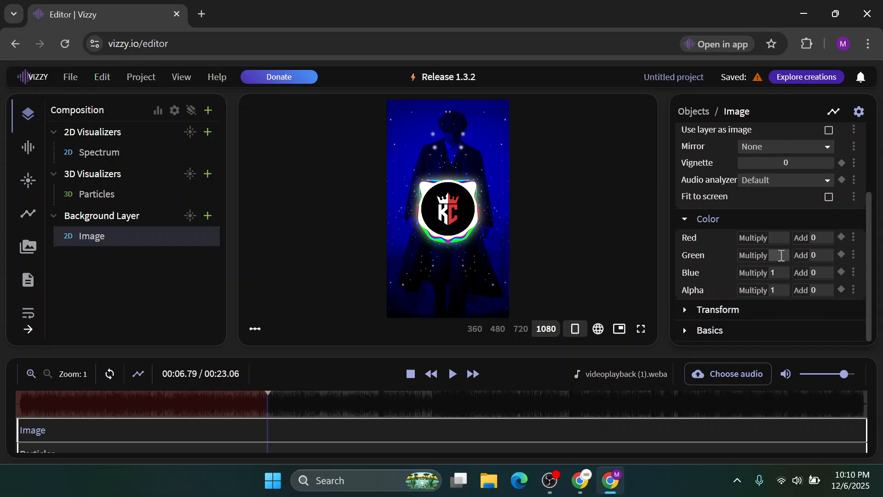
{"action": "type", "text": "0.234"}
{"action": "key", "text": "BackSpace"}
{"action": "key", "text": "BackSpace"}
{"action": "key", "text": "BackSpace"}
{"action": "key", "text": "BackSpace"}
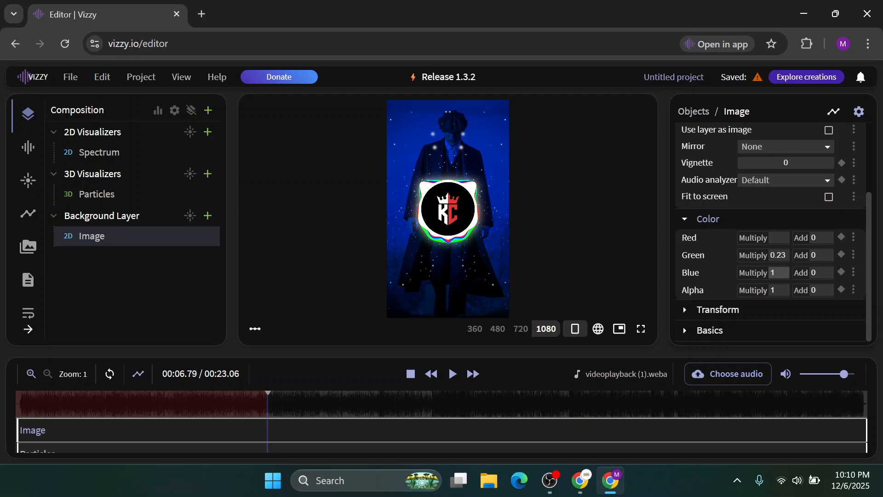
{"action": "type", "text": ".4"}
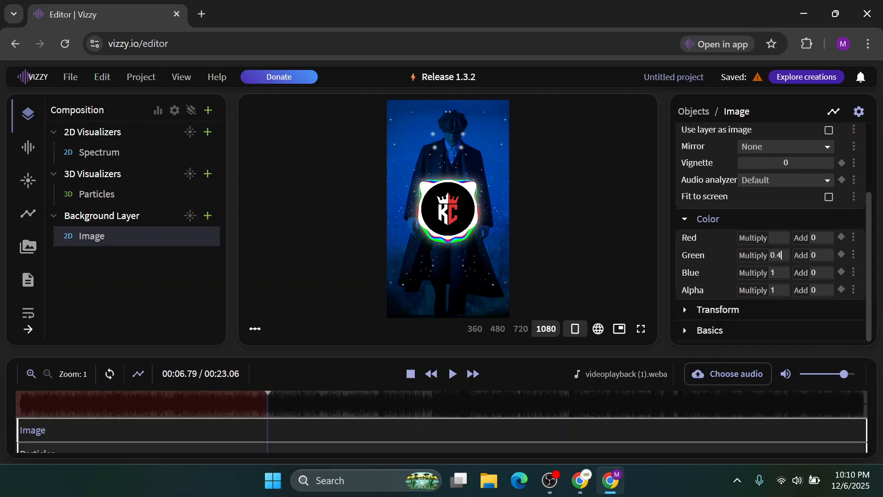
- Expand the background image's Transform settings and examine its position, rotation and scale options
{"action": "left_click", "coordinate": [97, 194]}
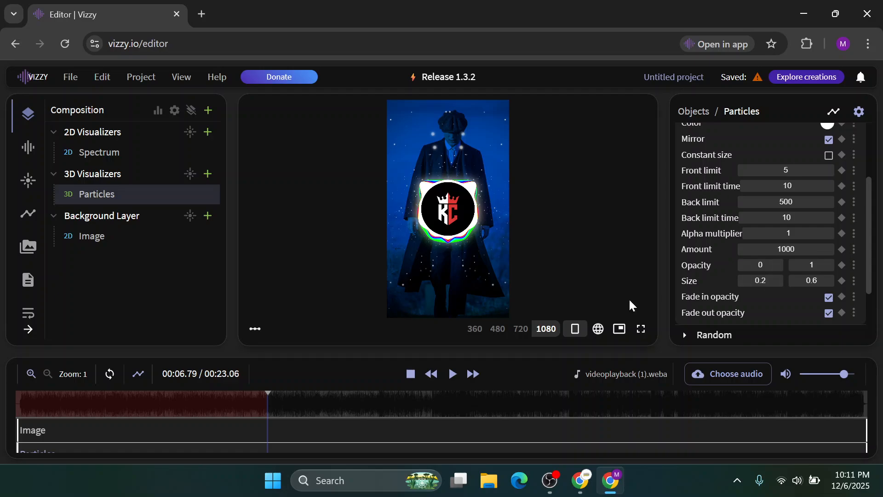
{"action": "left_click", "coordinate": [112, 244]}
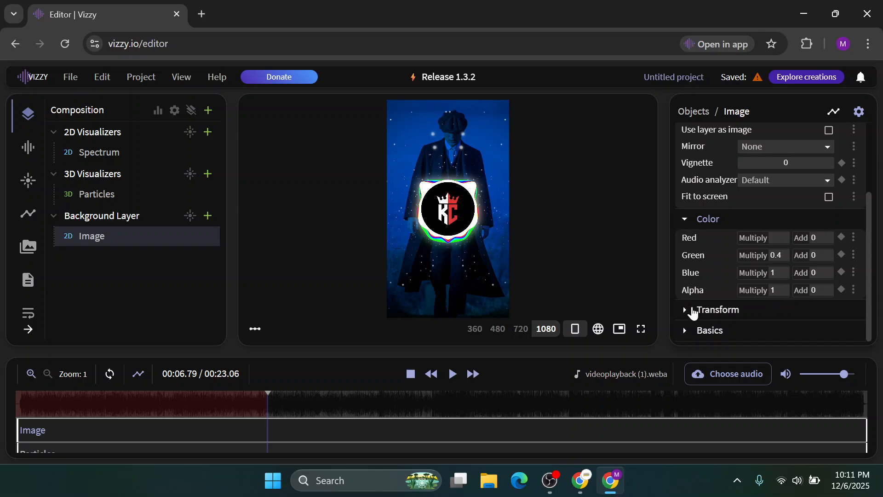
{"action": "left_click", "coordinate": [686, 311]}
{"action": "scroll", "coordinate": [765, 302], "scroll_direction": "down", "scroll_amount": 1}
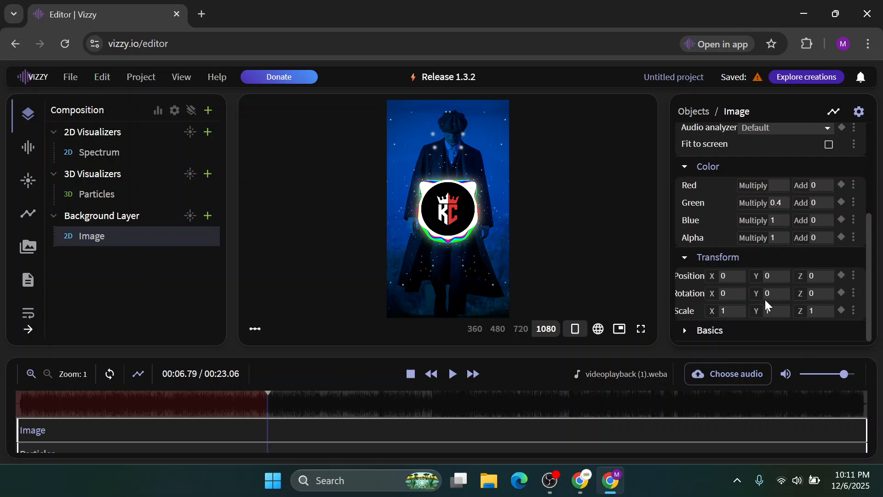
{"action": "scroll", "coordinate": [765, 300], "scroll_direction": "up", "scroll_amount": 3}
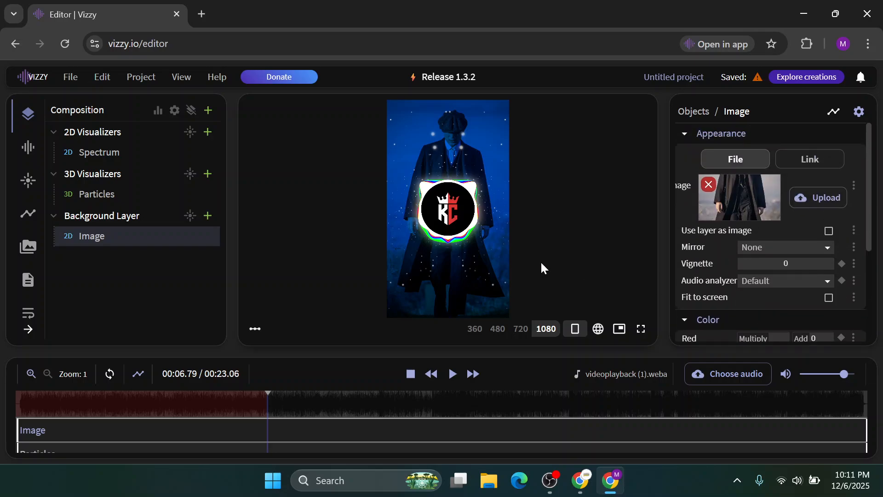
- Try the cloud, star and solid circle particle images on the Particles object, and set it back to the soft glowing dot
{"action": "left_click", "coordinate": [94, 194]}
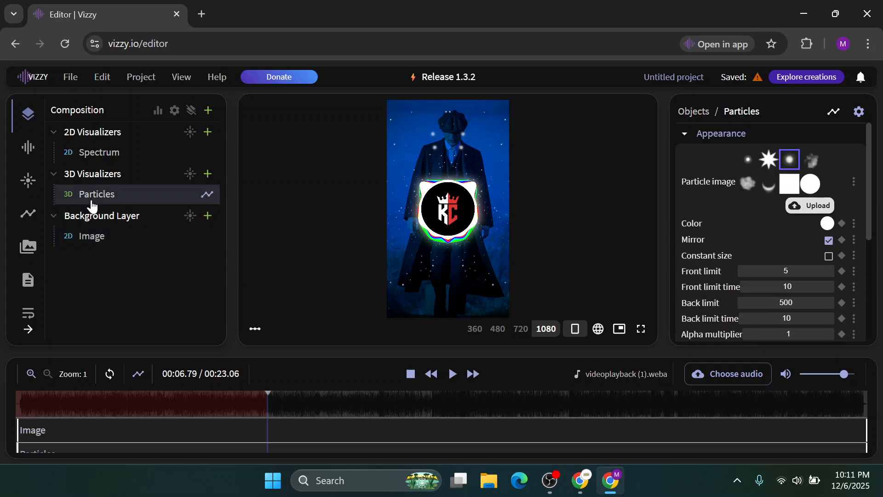
{"action": "left_click", "coordinate": [749, 185]}
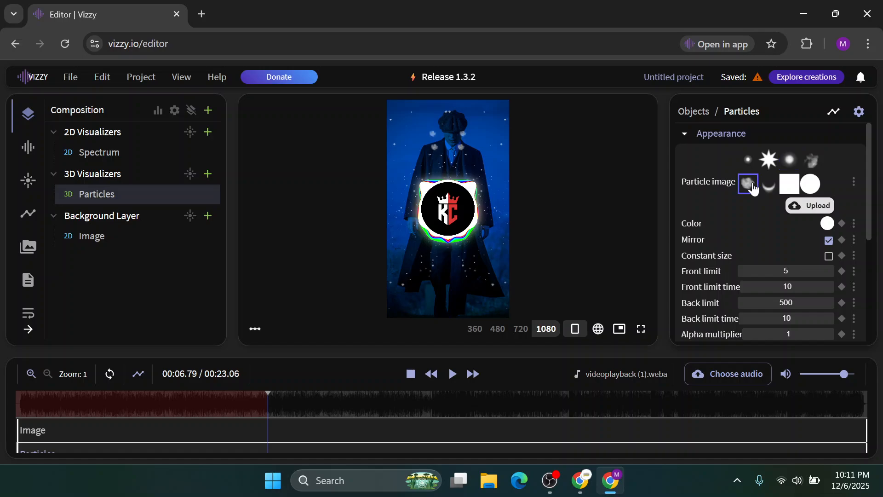
{"action": "left_click", "coordinate": [769, 162]}
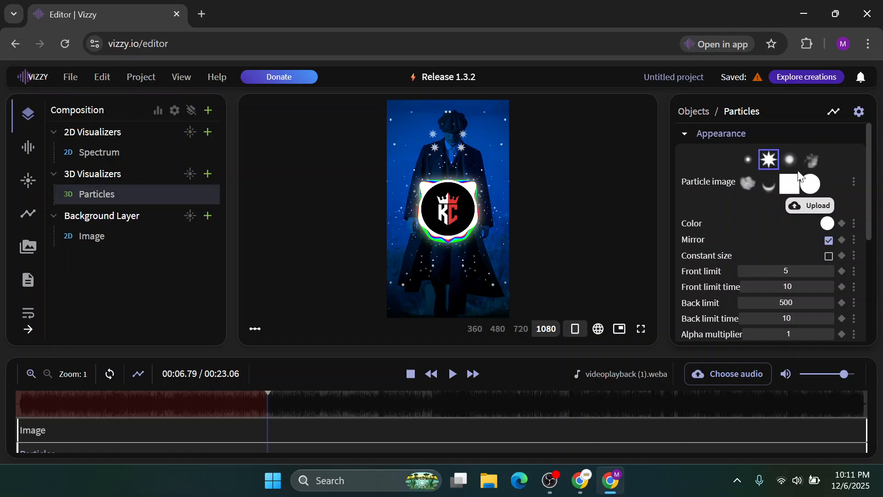
{"action": "left_click", "coordinate": [808, 181]}
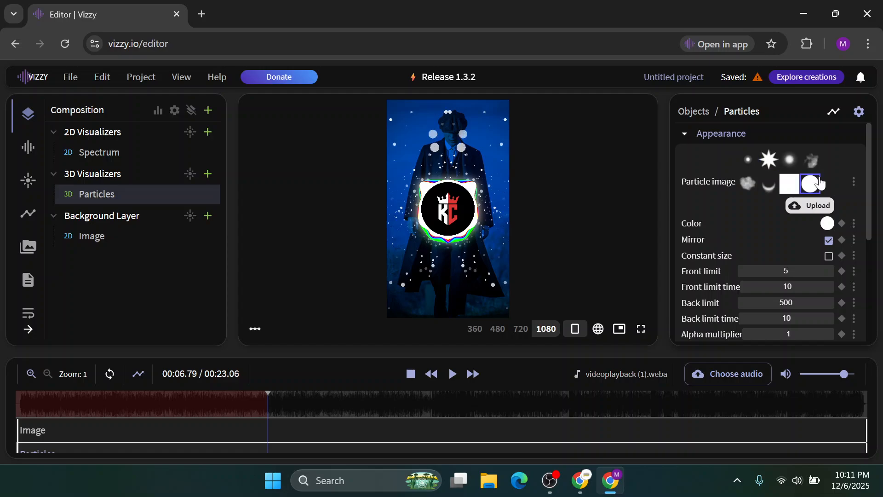
{"action": "left_click", "coordinate": [789, 161]}
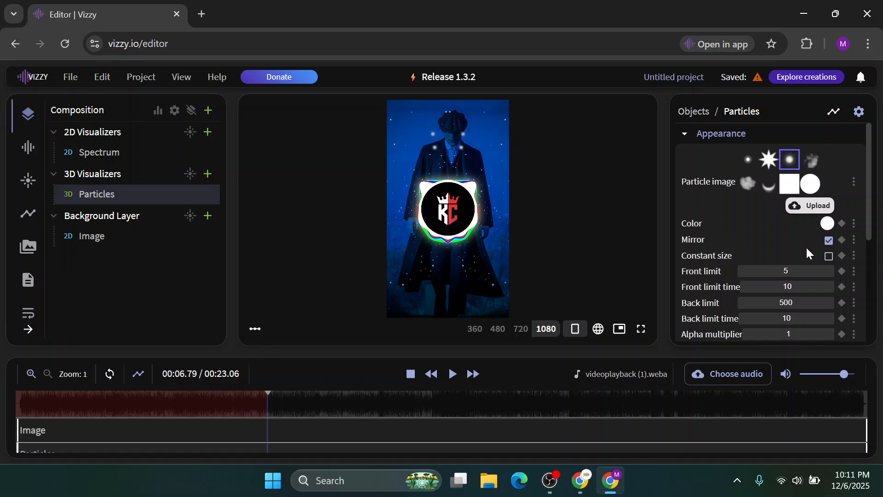
- Try the Constant size option on the Particles, turn it off again, and examine the remaining Appearance settings
{"action": "left_click", "coordinate": [829, 258]}
{"action": "left_click", "coordinate": [829, 257]}
{"action": "scroll", "coordinate": [752, 293], "scroll_direction": "down", "scroll_amount": 2}
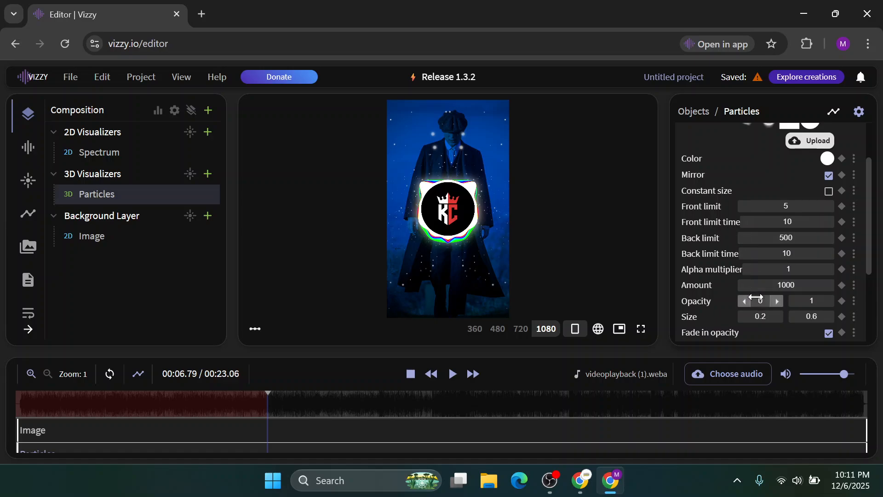
{"action": "scroll", "coordinate": [756, 300], "scroll_direction": "down", "scroll_amount": 1}
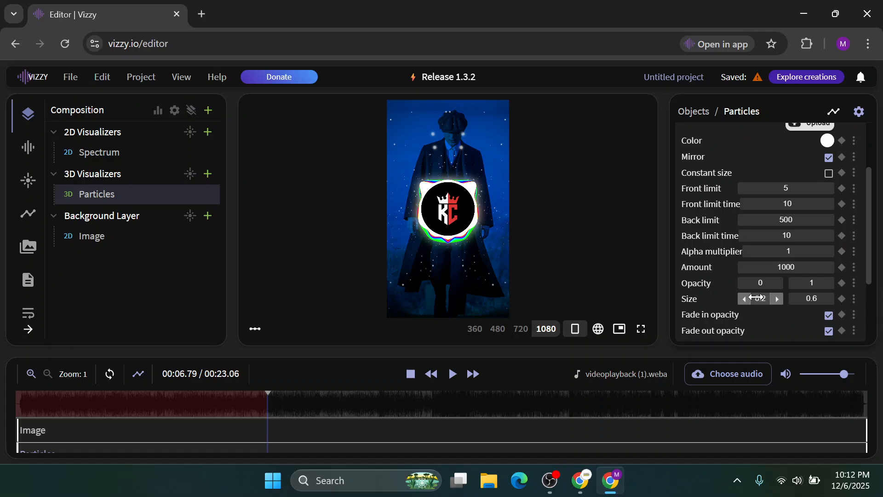
- Examine the remaining Particles settings and the items that can be added to the 2D Visualizers layer, without adding any
{"action": "scroll", "coordinate": [757, 297], "scroll_direction": "down", "scroll_amount": 3}
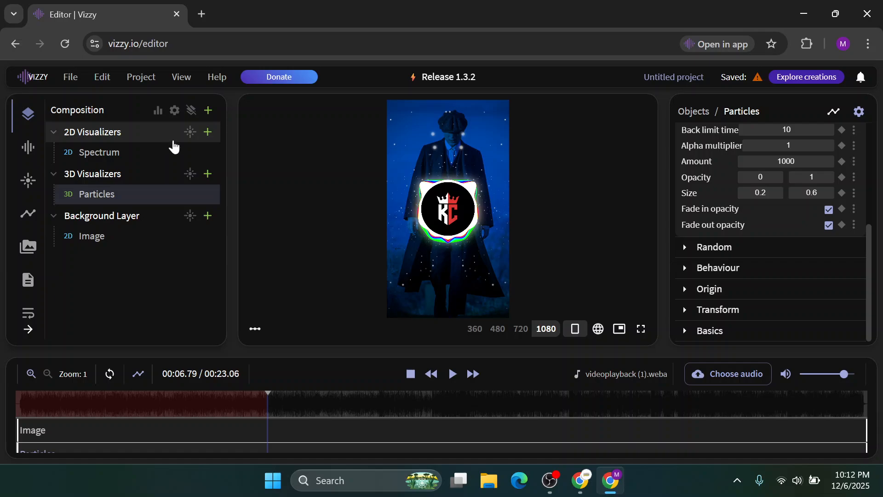
{"action": "left_click", "coordinate": [207, 133]}
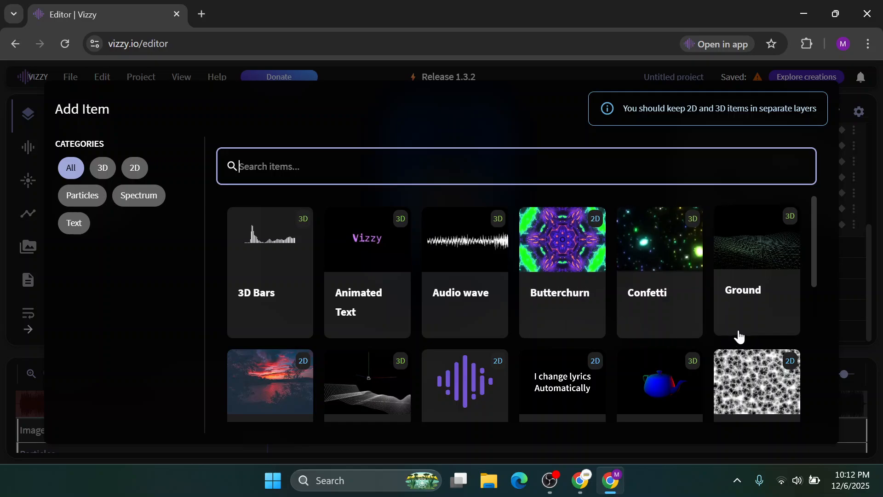
{"action": "scroll", "coordinate": [739, 337], "scroll_direction": "down", "scroll_amount": 3}
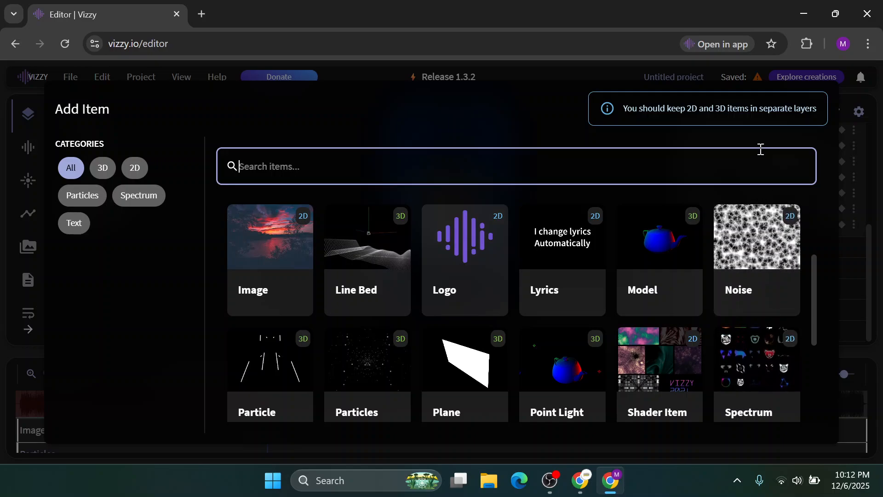
{"action": "left_click", "coordinate": [849, 195]}
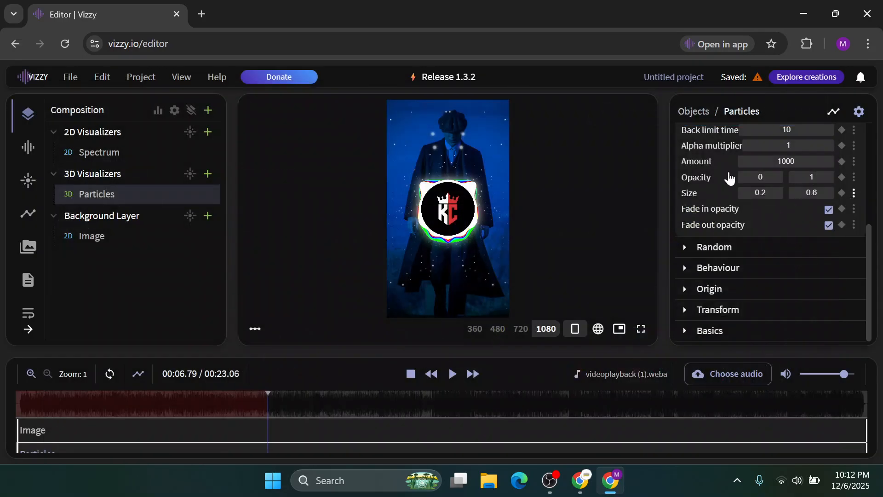
- Look through the effects available for the 2D Visualizers layer by category, from Color and Blending to Motion and Stylize, without adding any
{"action": "left_click", "coordinate": [189, 132]}
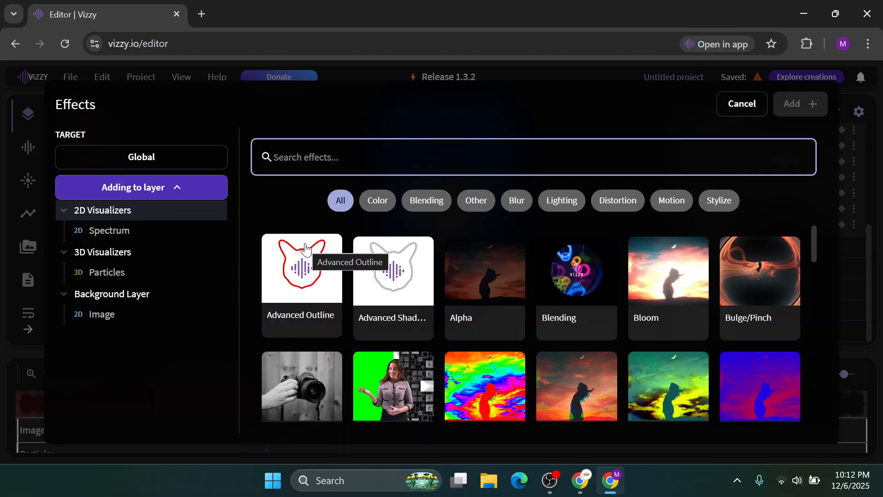
{"action": "scroll", "coordinate": [306, 249], "scroll_direction": "down", "scroll_amount": 1}
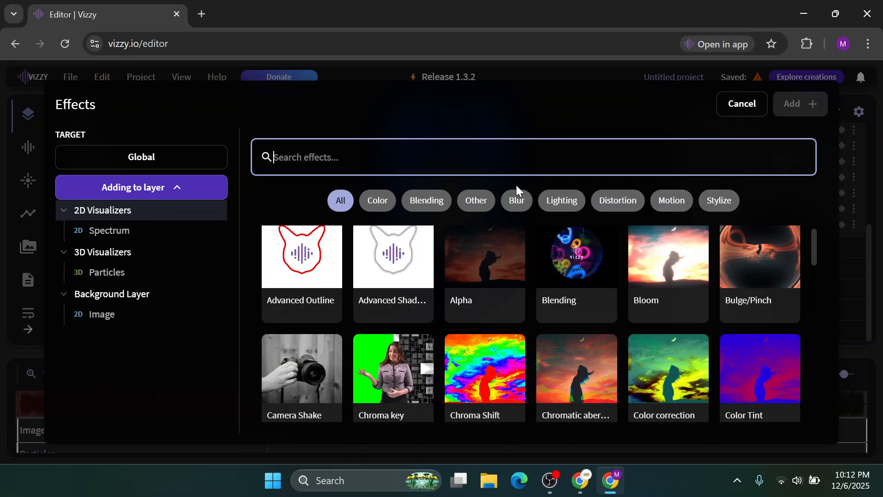
{"action": "left_click", "coordinate": [383, 200]}
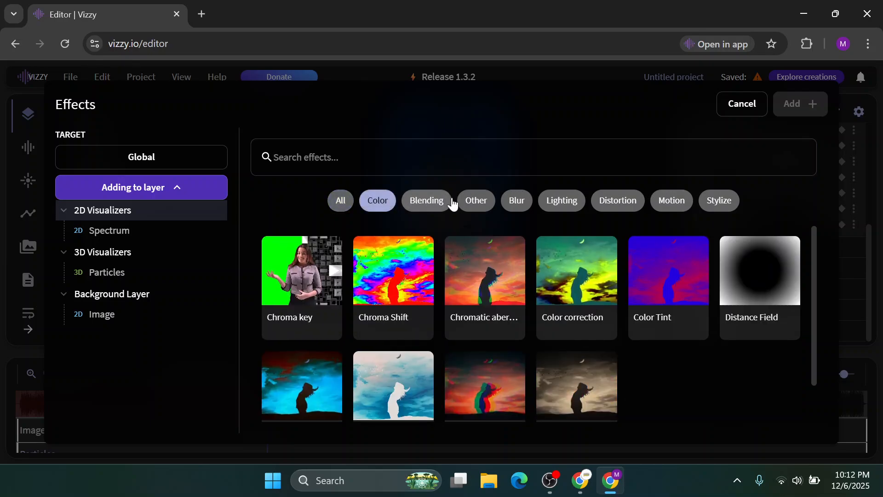
{"action": "left_click", "coordinate": [438, 200]}
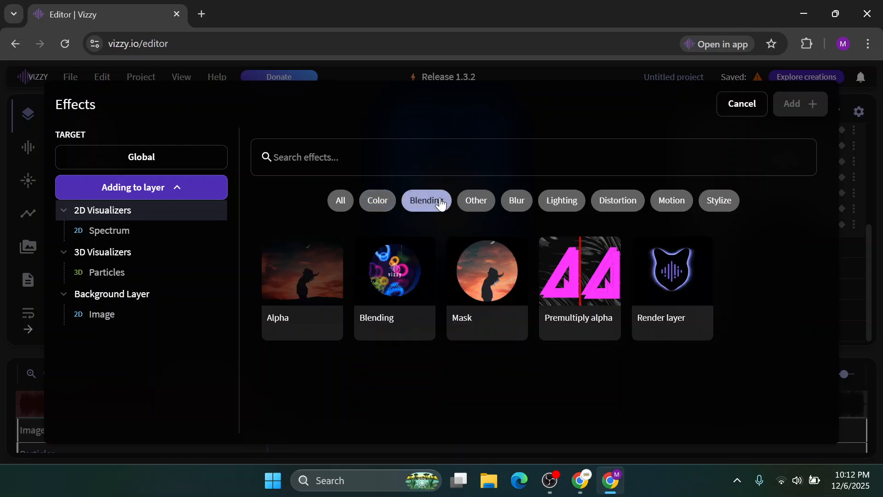
{"action": "left_click", "coordinate": [468, 205]}
{"action": "left_click", "coordinate": [522, 204]}
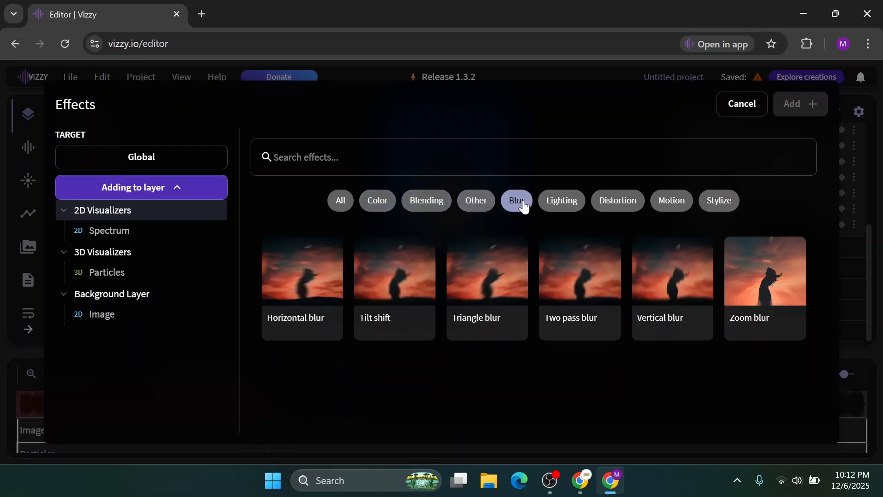
{"action": "left_click", "coordinate": [557, 212]}
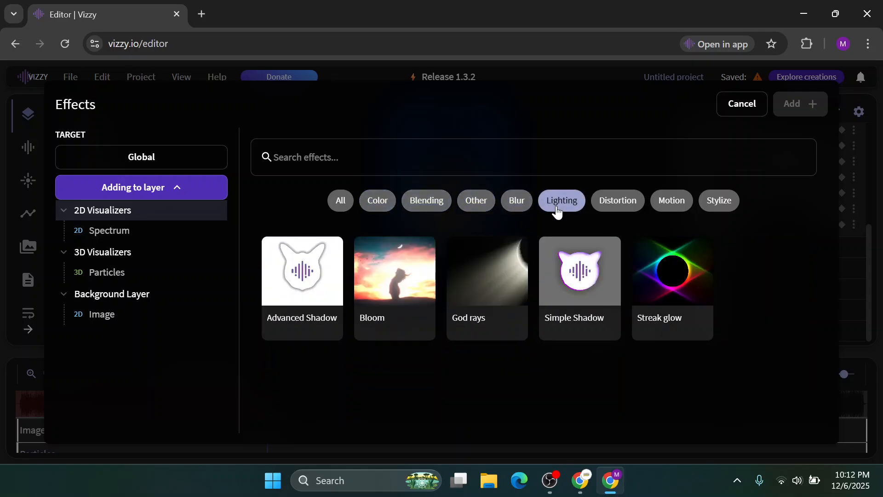
{"action": "left_click", "coordinate": [625, 208]}
{"action": "left_click", "coordinate": [666, 211]}
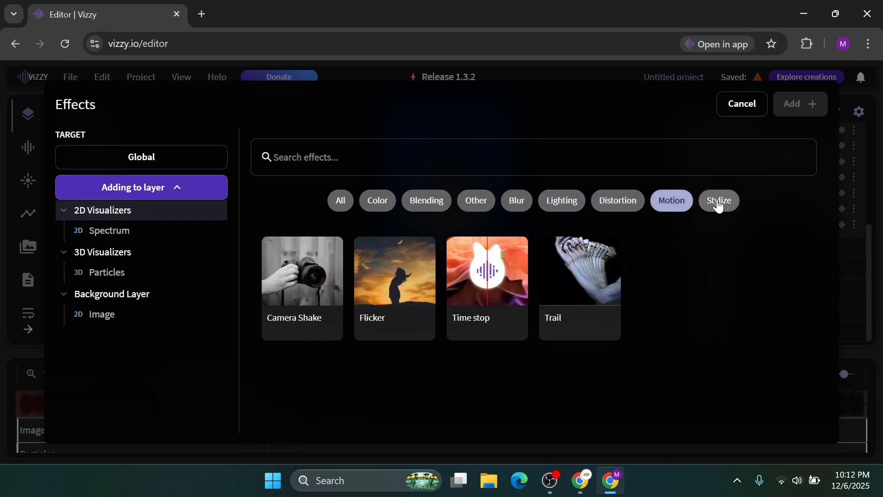
{"action": "left_click", "coordinate": [718, 205]}
{"action": "left_click", "coordinate": [684, 202]}
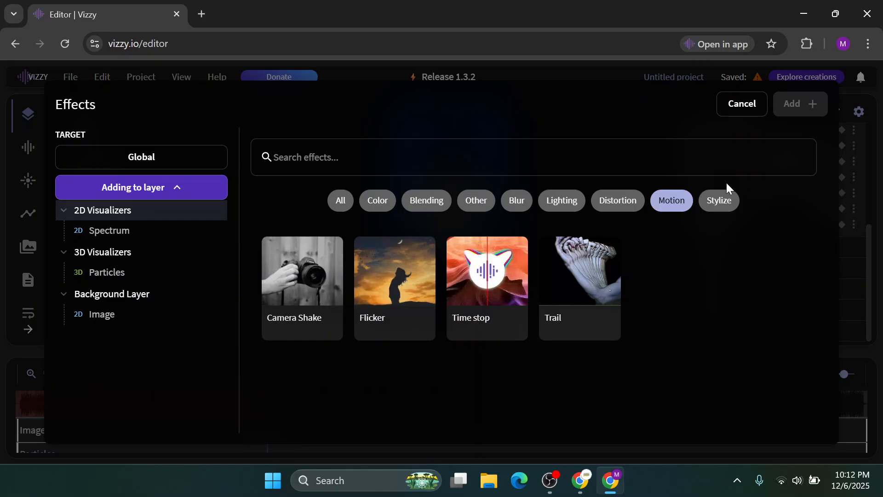
{"action": "left_click", "coordinate": [848, 123]}
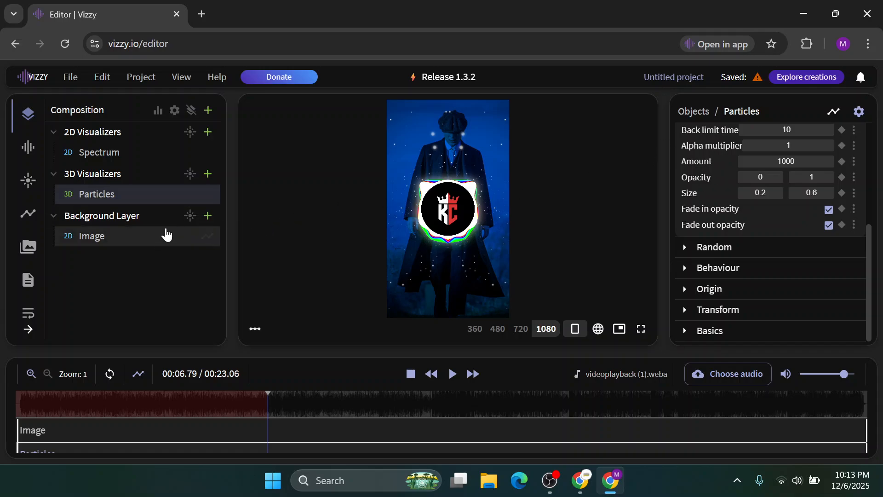
- Select the background image and play the composition to preview the visualizer with its audio
{"action": "left_click", "coordinate": [126, 240]}
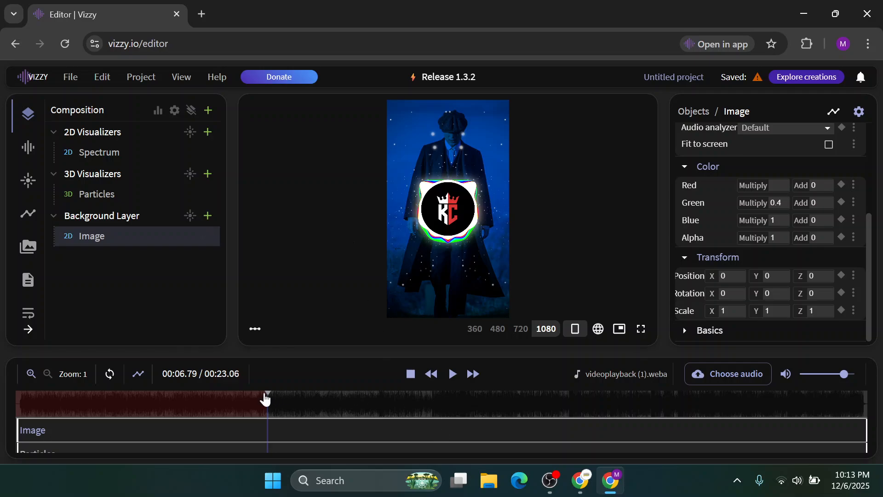
{"action": "left_click_drag", "start_coordinate": [268, 393], "coordinate": [508, 360]}
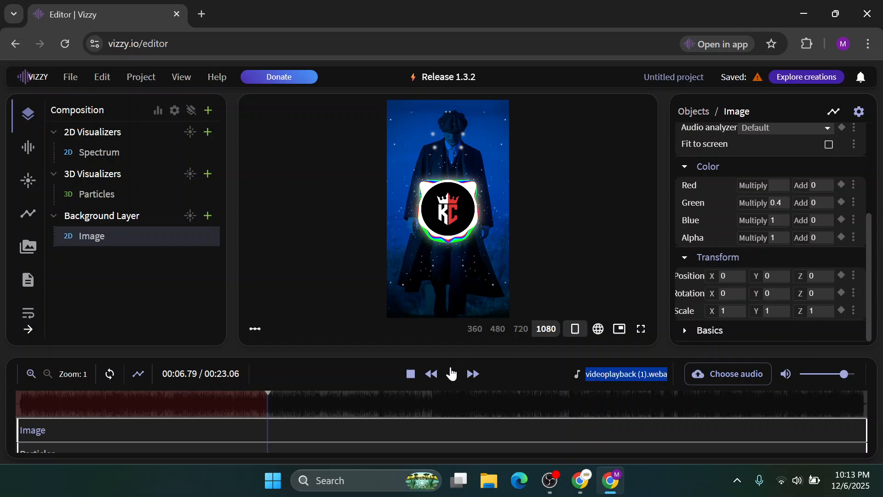
{"action": "left_click", "coordinate": [451, 375]}
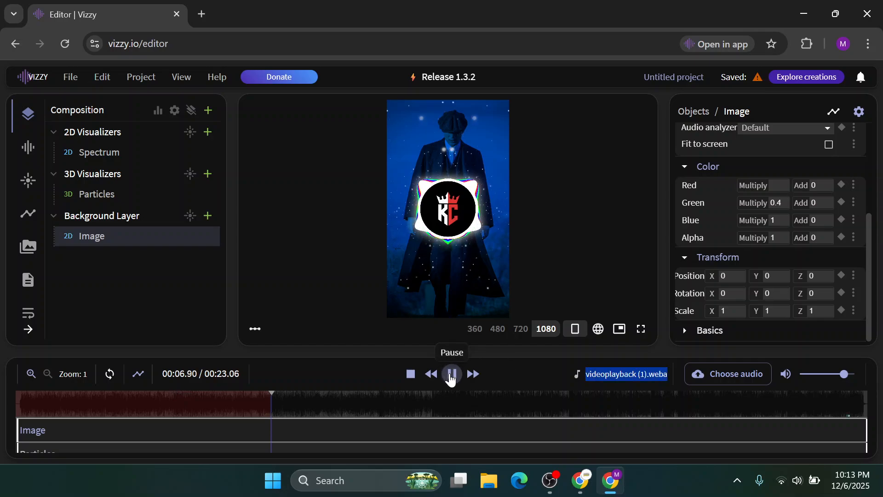